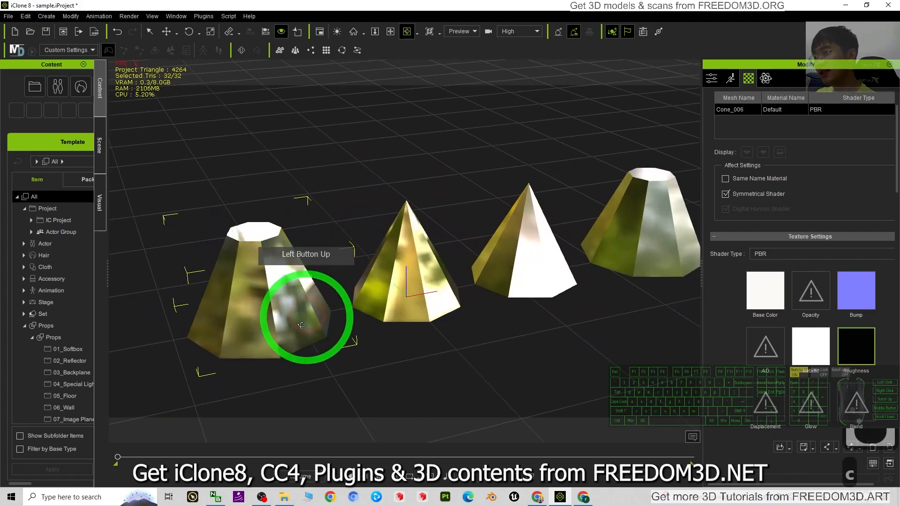
Inspect the reflections on the four metallic cones in the viewport from several angles
left_click_drag(248, 306, 268, 307)
left_click_drag(426, 262, 527, 239)
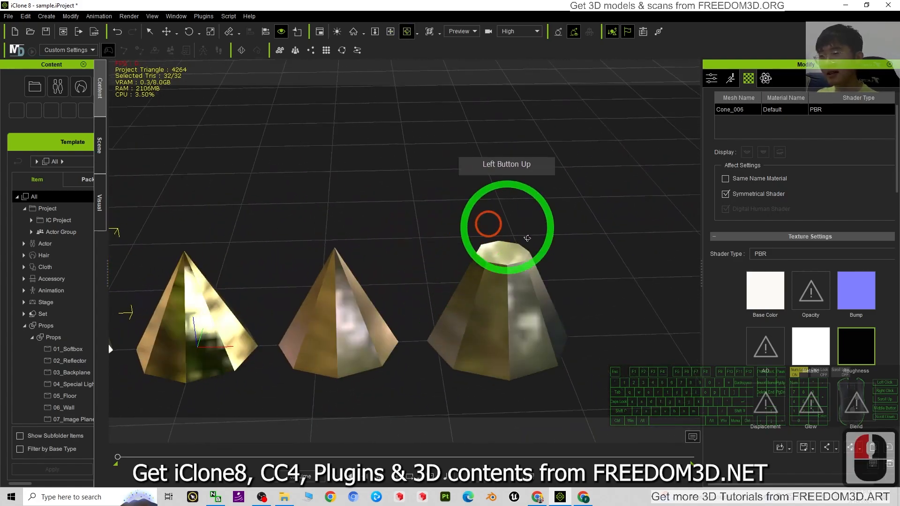
left_click_drag(400, 336, 366, 267)
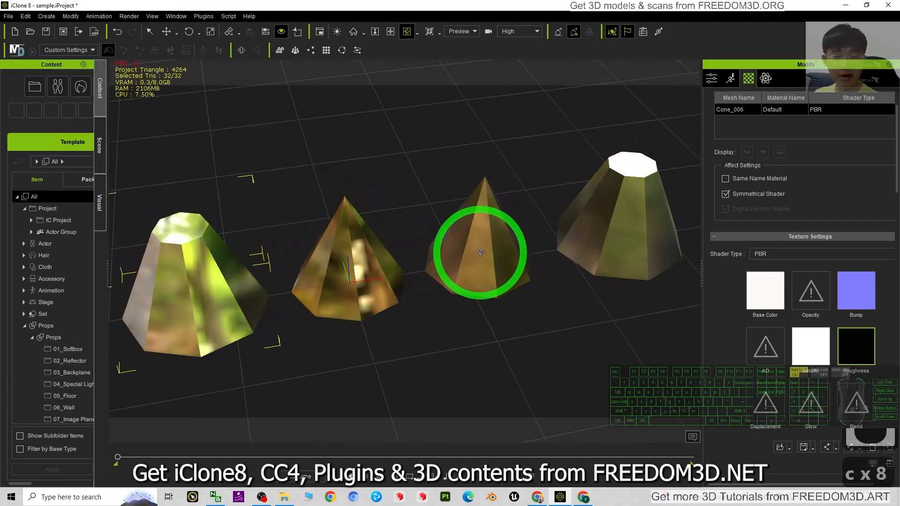
left_click_drag(512, 272, 399, 236)
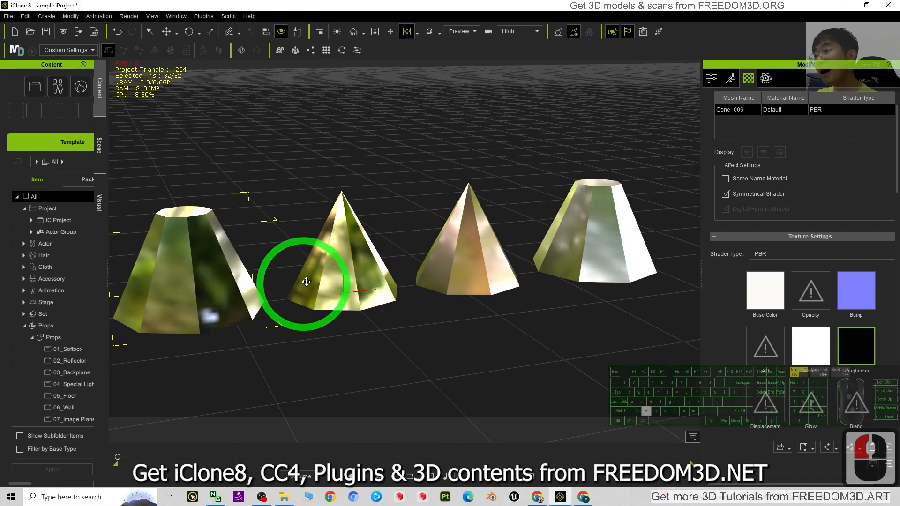
left_click_drag(302, 275, 422, 282)
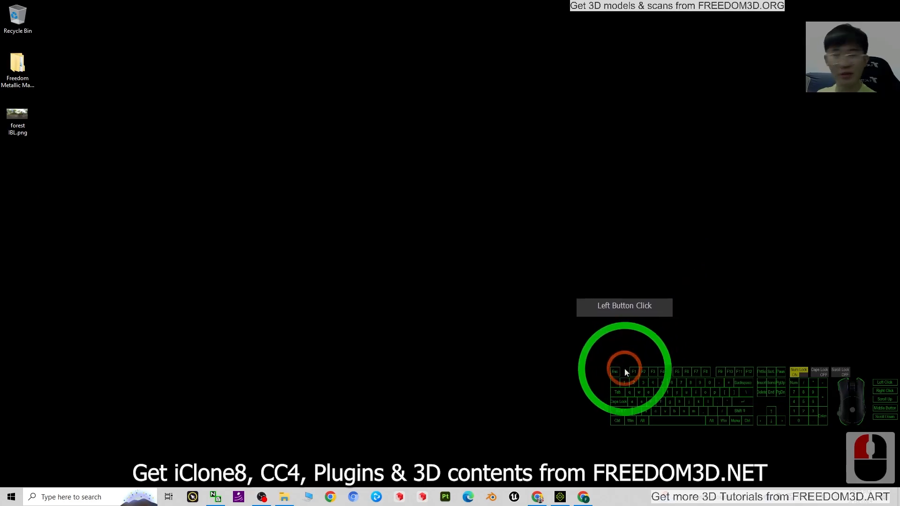
Switch to Chrome and look over the Freedom Metallic Material Pack 01 page, including its title, purchase option and material list
left_click(586, 498)
left_click(589, 498)
left_click(538, 498)
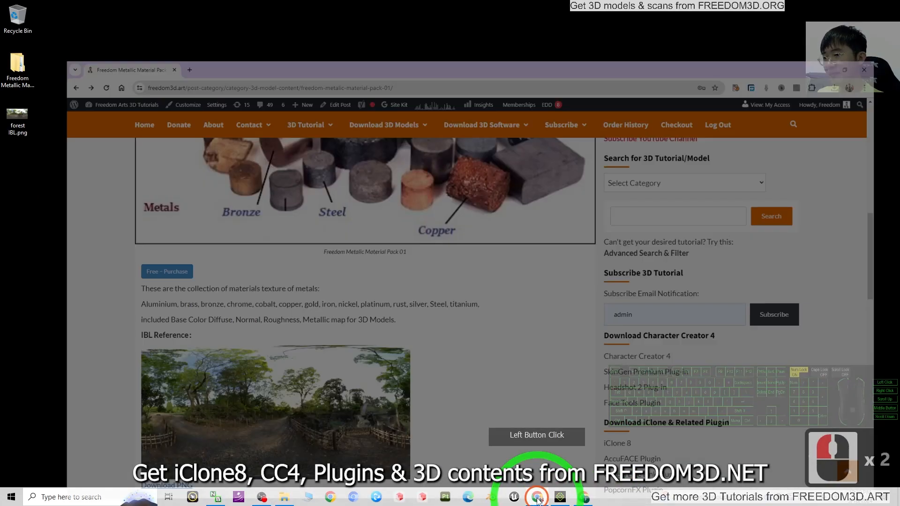
scroll(479, 322, "up", 9)
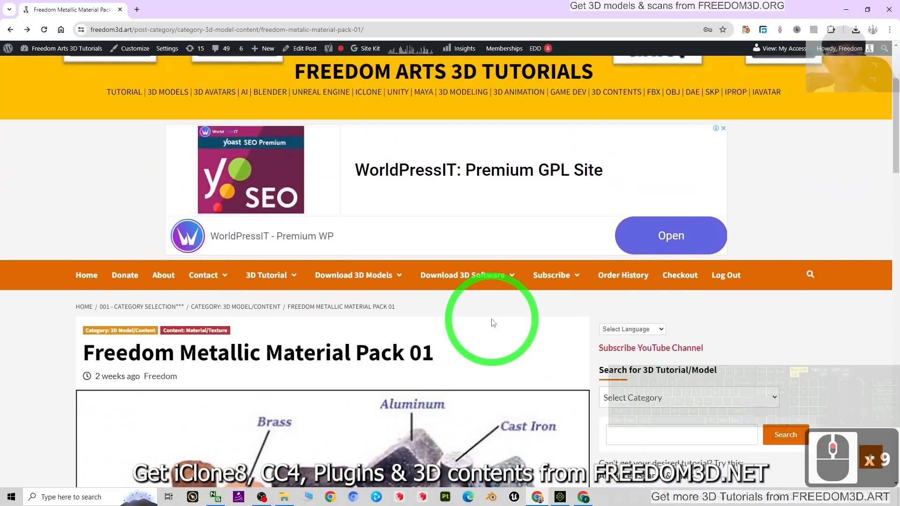
scroll(148, 279, "down", 3)
left_click_drag(90, 215, 407, 212)
left_click(407, 212)
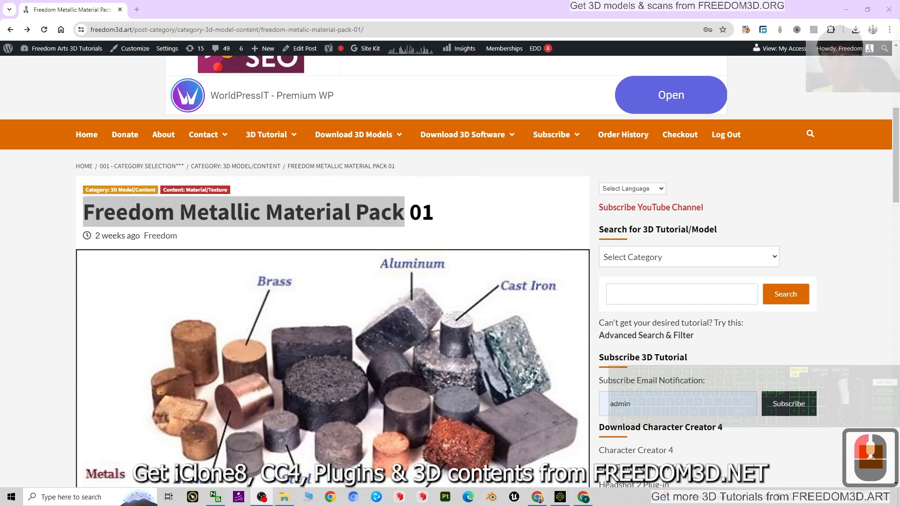
scroll(381, 179, "down", 5)
scroll(281, 201, "down", 3)
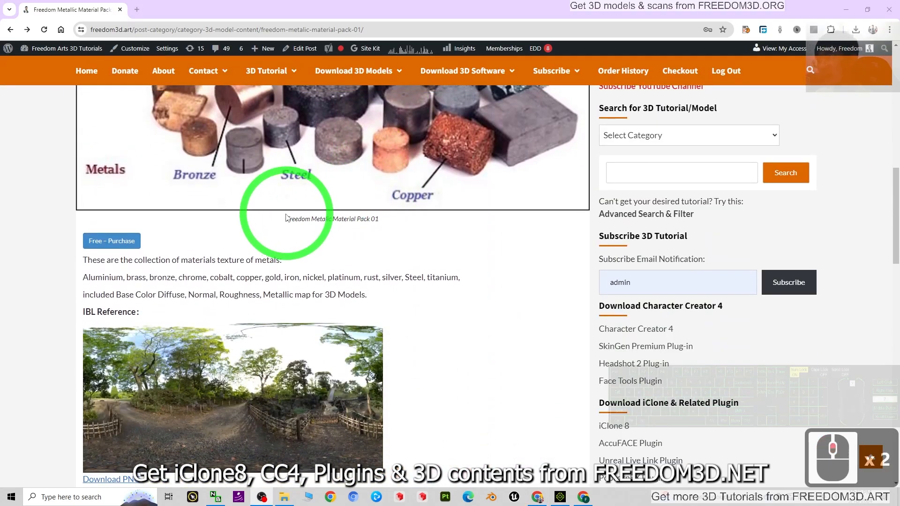
scroll(150, 358, "up", 4)
scroll(124, 382, "down", 1)
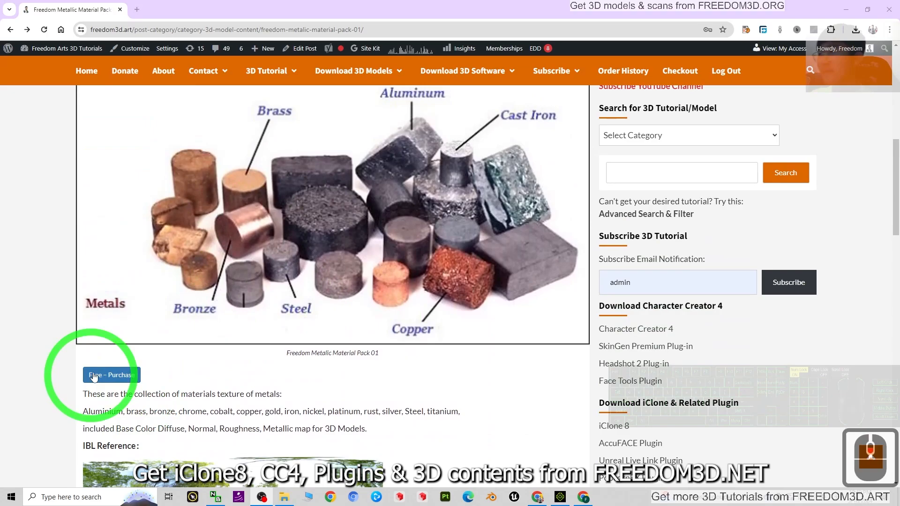
scroll(404, 247, "down", 2)
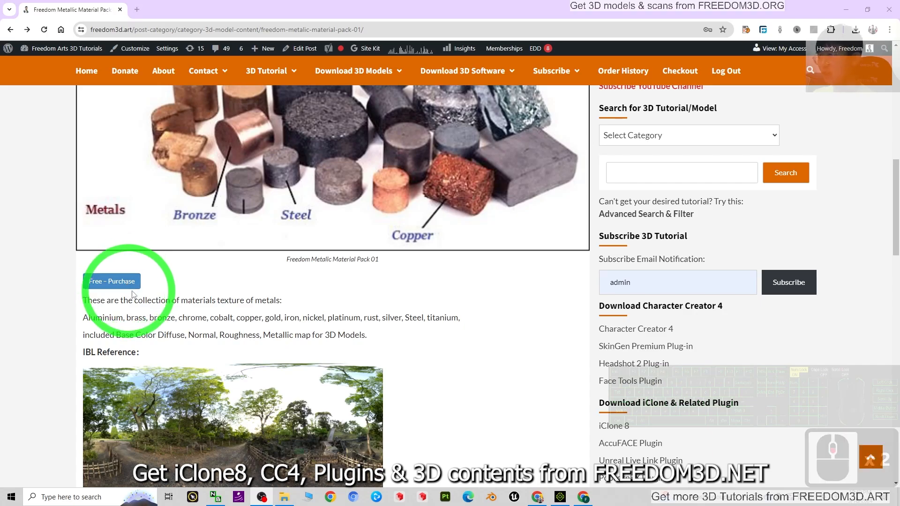
Open the Freedom Metallic Material Pack 01 folder from the desktop and look over its metal subfolders
left_click_drag(232, 4, 402, 30)
left_click(7, 66)
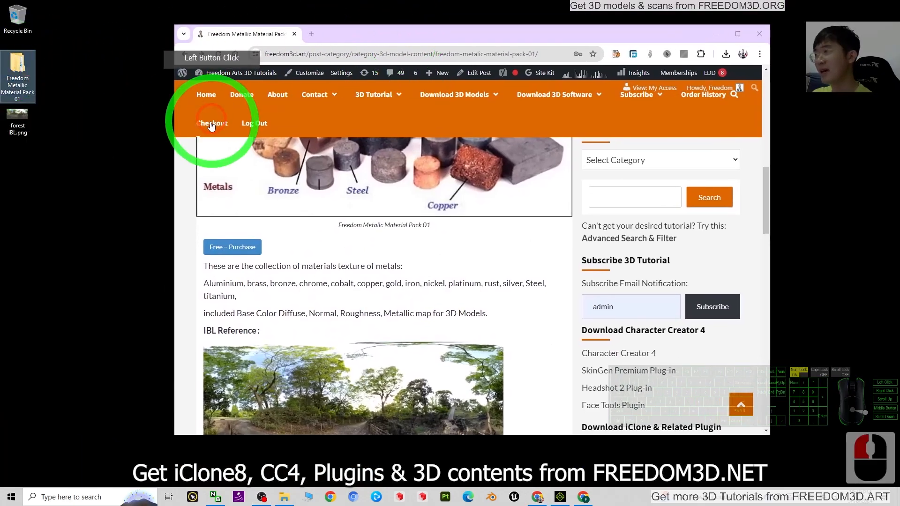
left_click(125, 122)
left_click(29, 74)
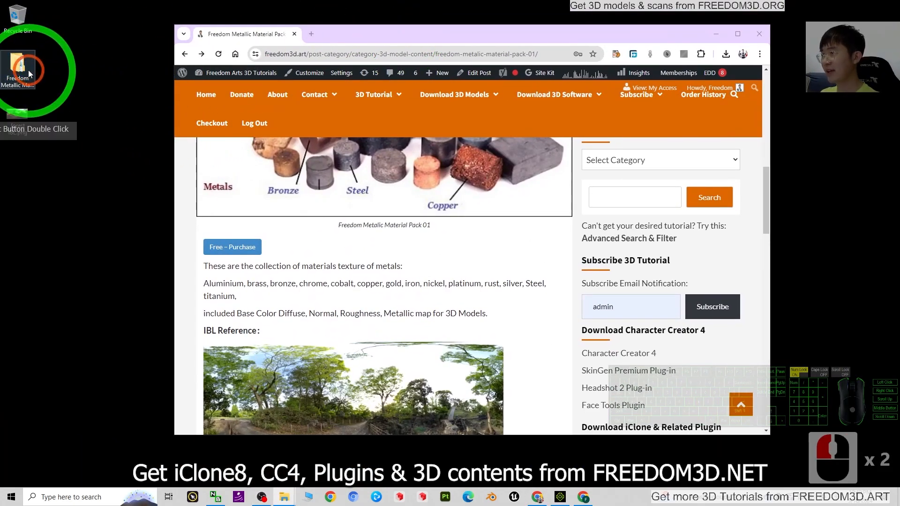
left_click_drag(521, 94, 358, 1)
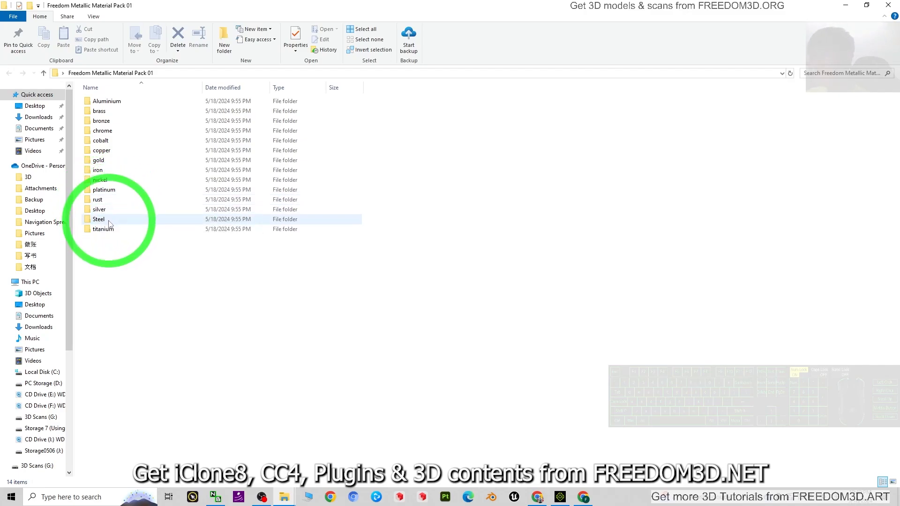
left_click_drag(357, 311, 126, 66)
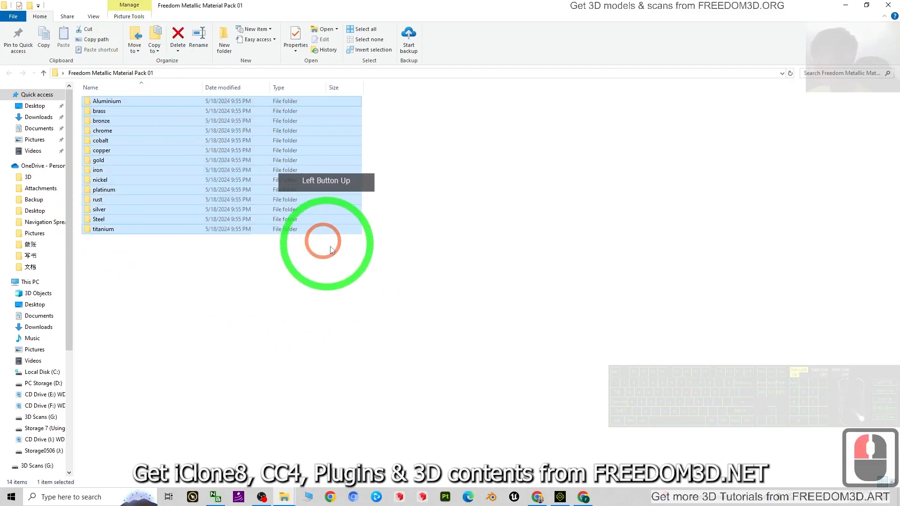
double_click(221, 261)
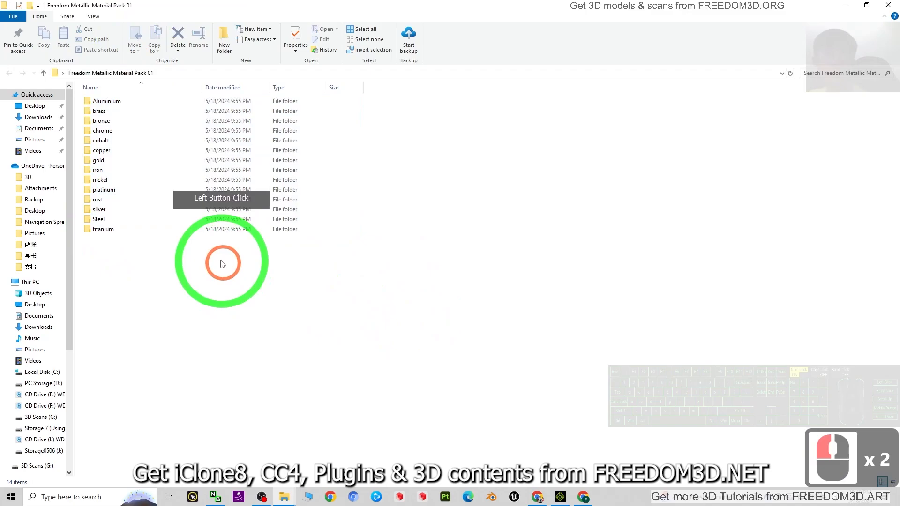
Check the texture maps in the cobalt, brass and bronze folders, returning to the pack folder after each
double_click(114, 140)
key("alt+Left")
left_click(95, 112)
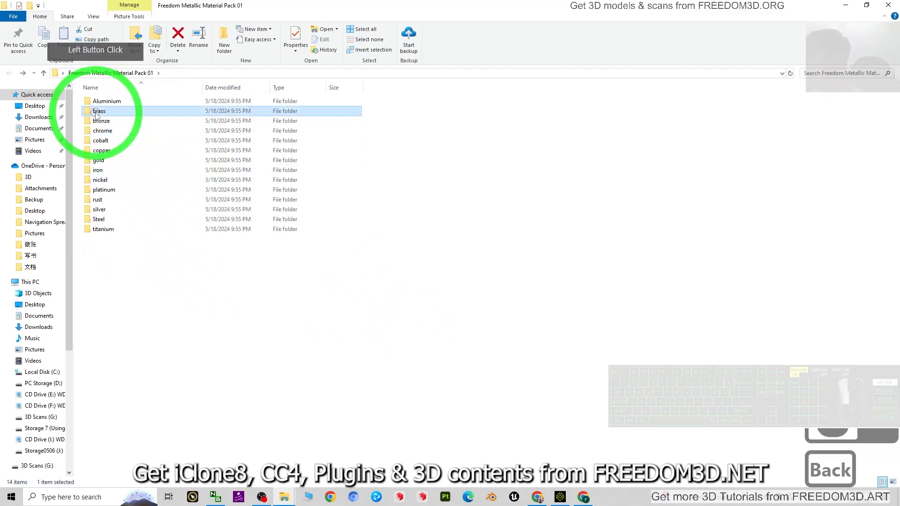
double_click(97, 113)
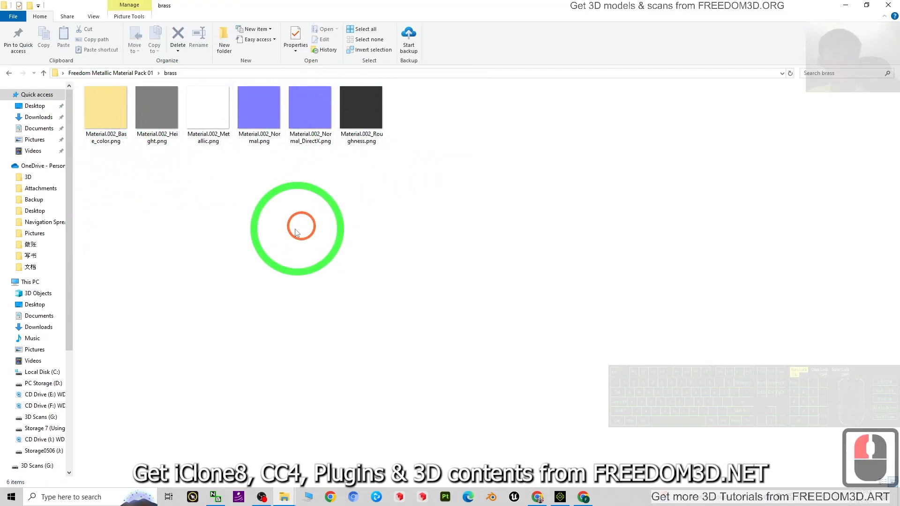
key("alt+Left")
double_click(103, 123)
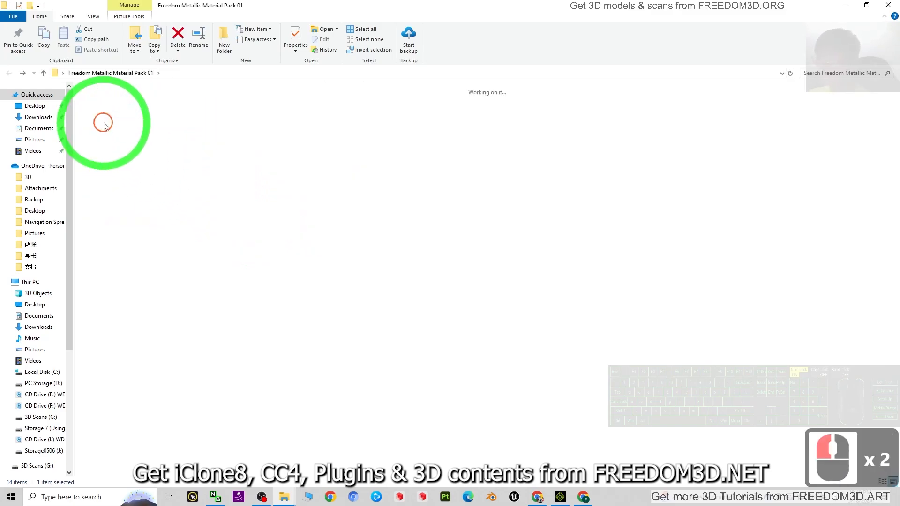
key("alt+Left")
Return to the material pack web page and view the IBL Reference image and its PNG download link
left_click_drag(464, 7, 584, 111)
double_click(573, 34)
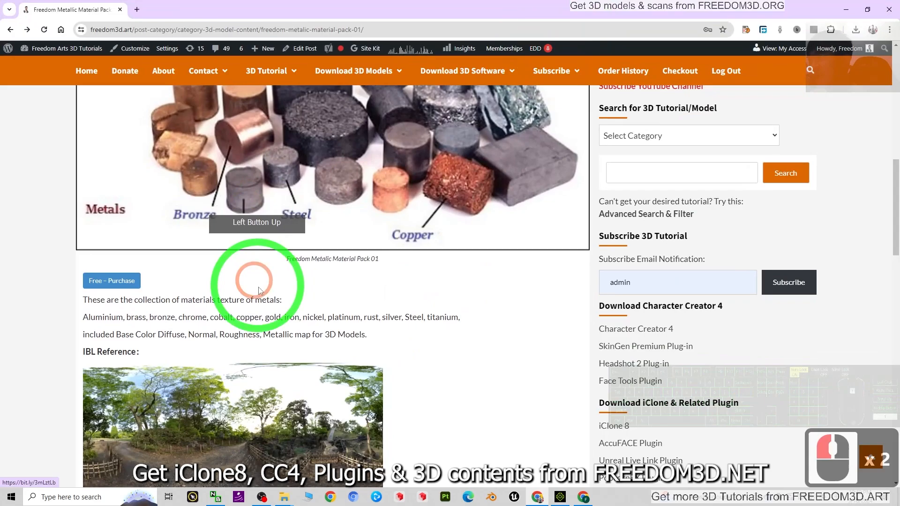
scroll(260, 290, "down", 5)
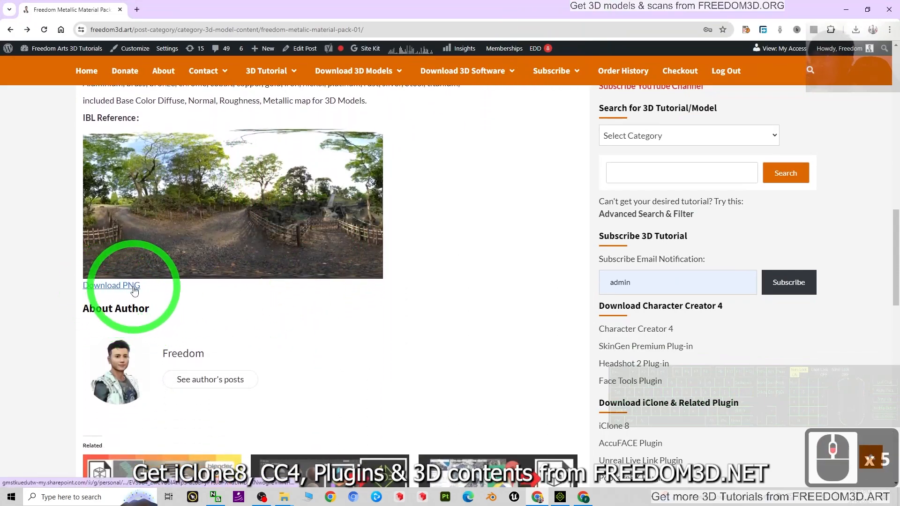
scroll(368, 229, "up", 1)
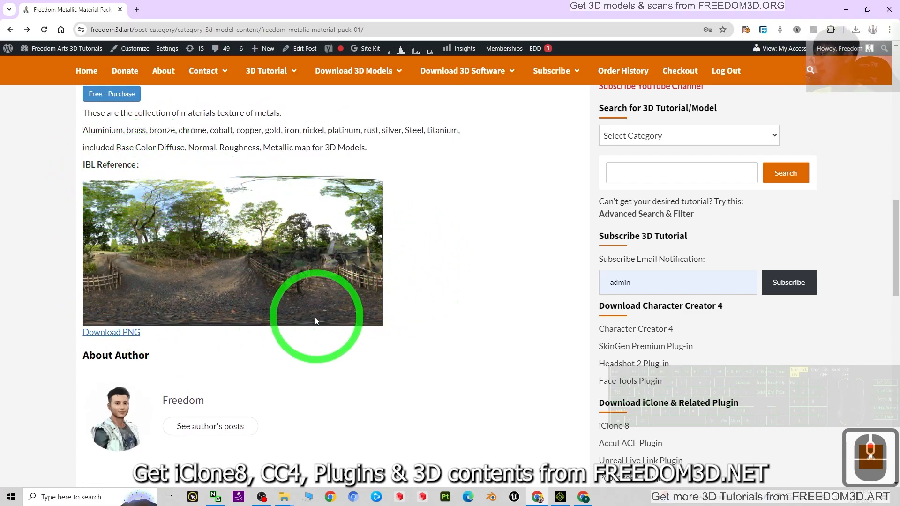
Minimize the browser, locate forest IBL.png and the material pack folder on the desktop, and close the folder window
left_click(846, 11)
left_click(28, 114)
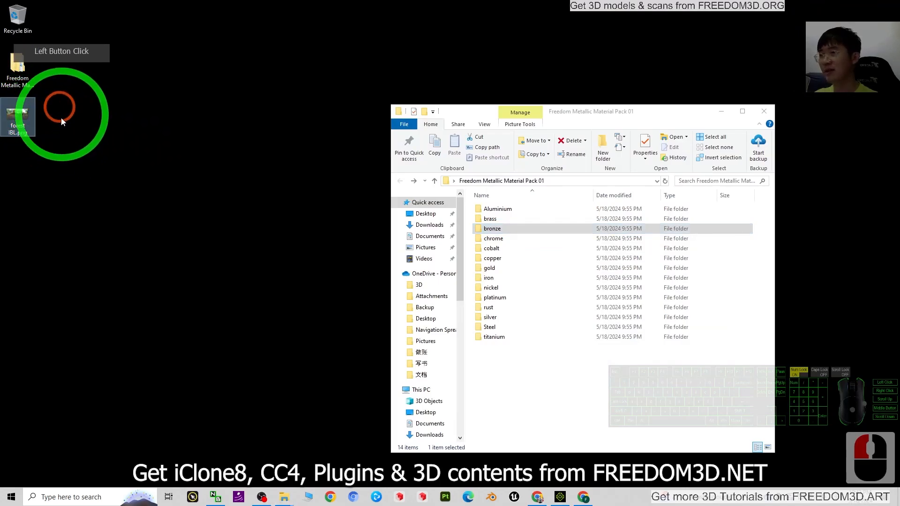
left_click_drag(613, 111, 441, 83)
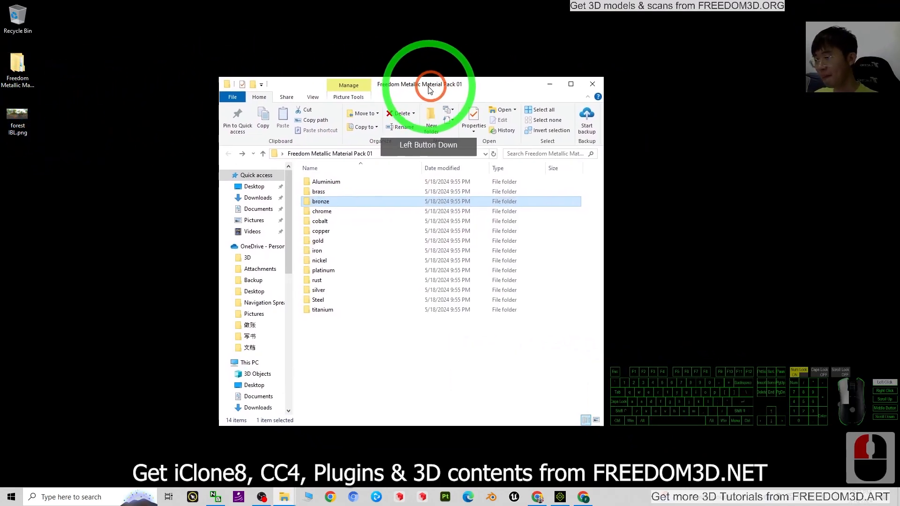
left_click(592, 83)
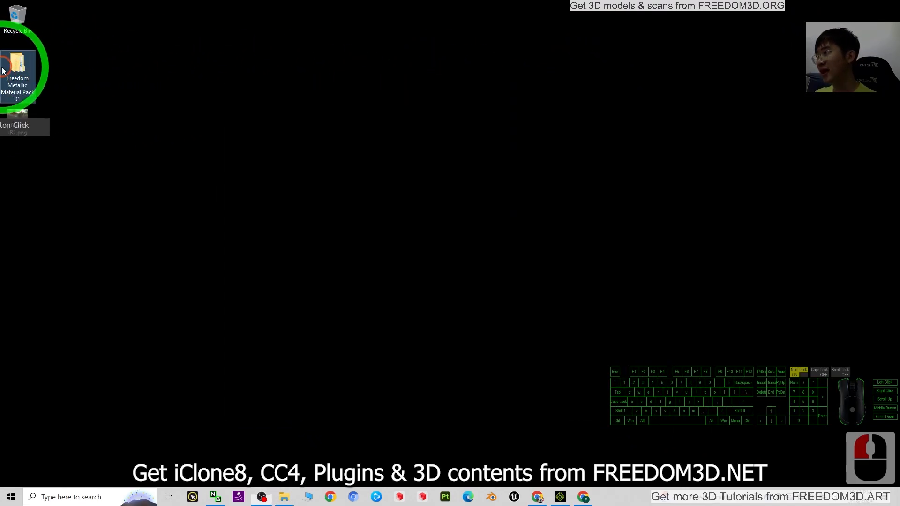
double_click(17, 65)
left_click(589, 87)
Switch to iClone 8, widen the content library and open the 3D Blocks folder of the props
left_click(575, 501)
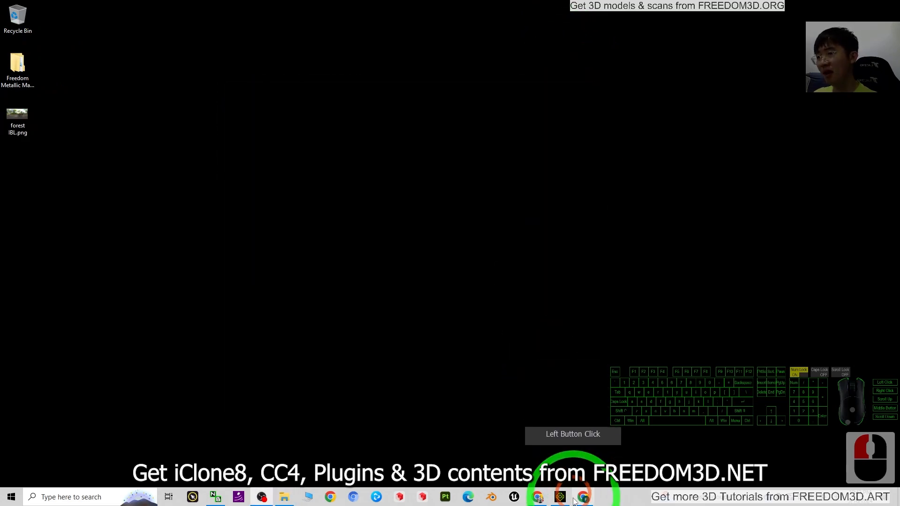
left_click(558, 498)
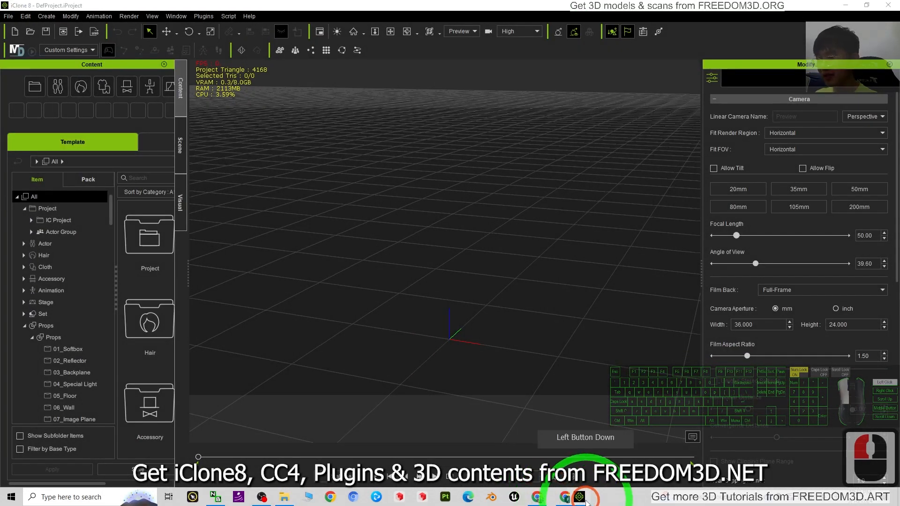
left_click_drag(574, 503, 563, 501)
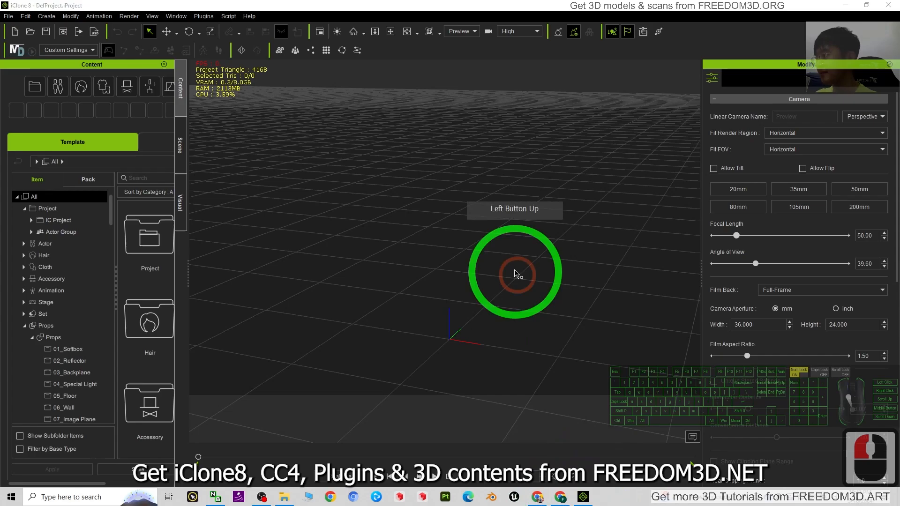
left_click_drag(188, 268, 266, 275)
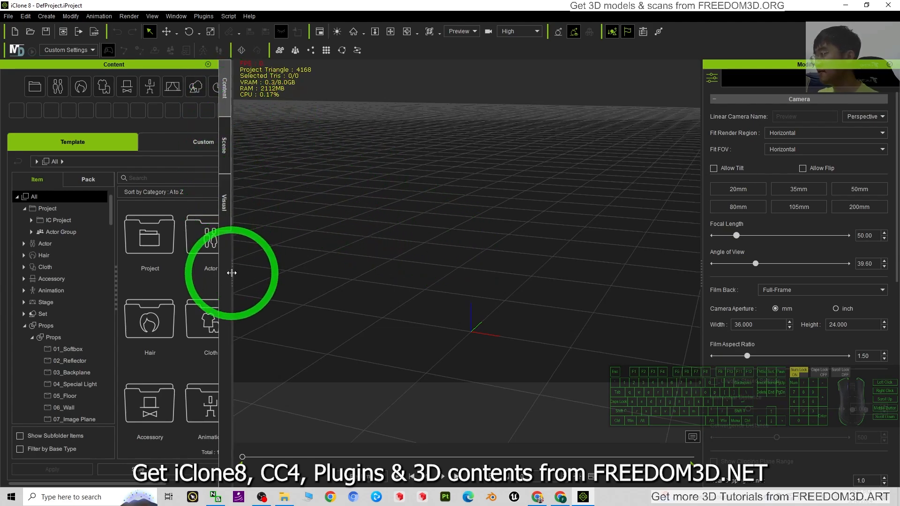
left_click_drag(231, 273, 257, 276)
double_click(217, 87)
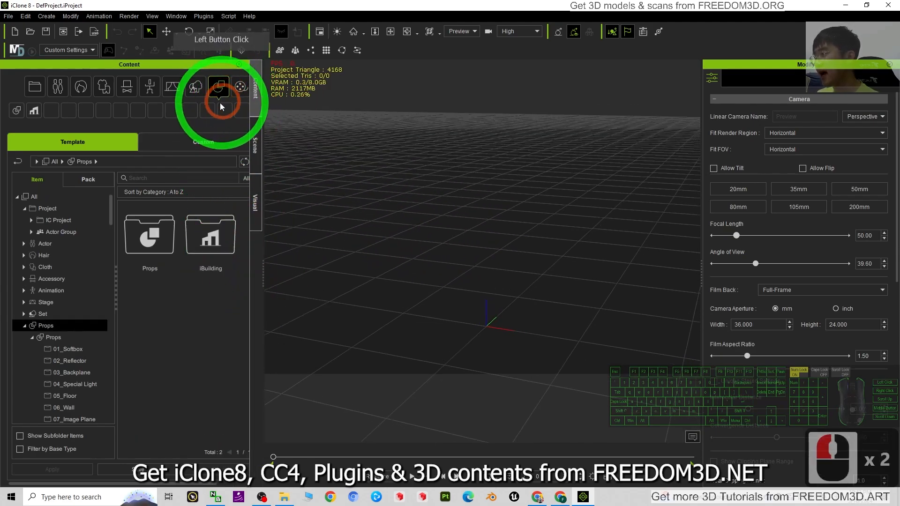
scroll(63, 344, "down", 11)
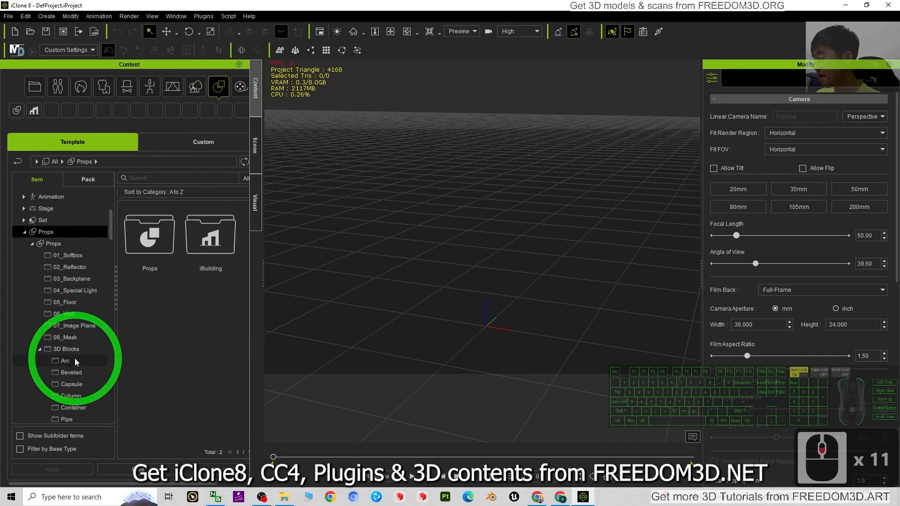
scroll(74, 358, "down", 6)
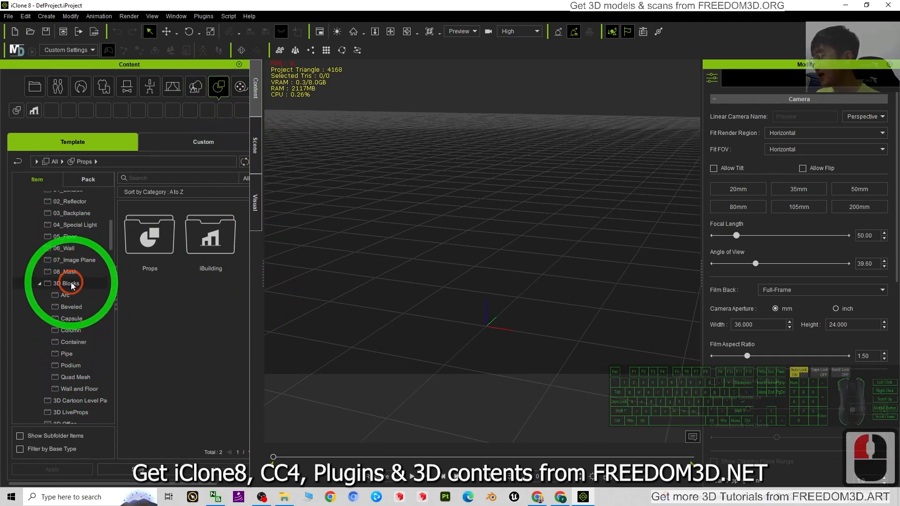
left_click(71, 282)
Add the Cone_002 and Cone_006 blocks from the 3D Blocks library to the scene
scroll(213, 287, "down", 4)
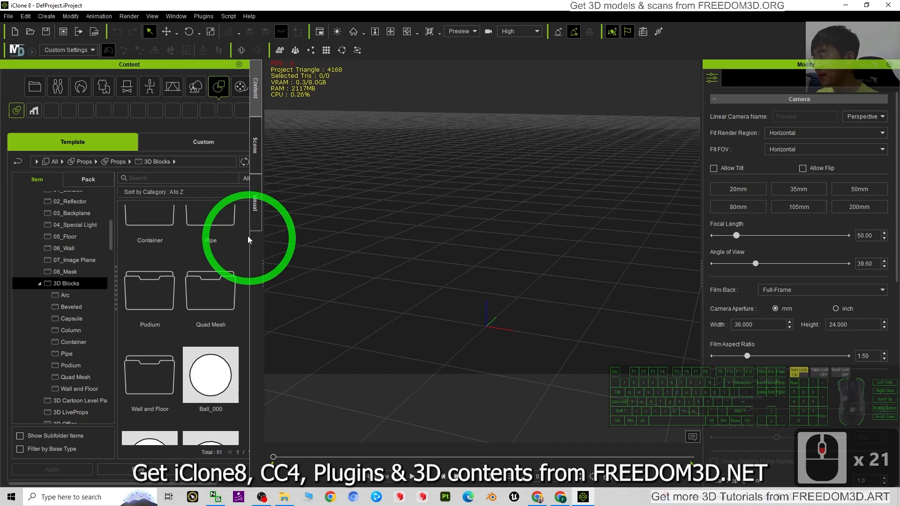
scroll(232, 264, "down", 20)
scroll(231, 267, "down", 18)
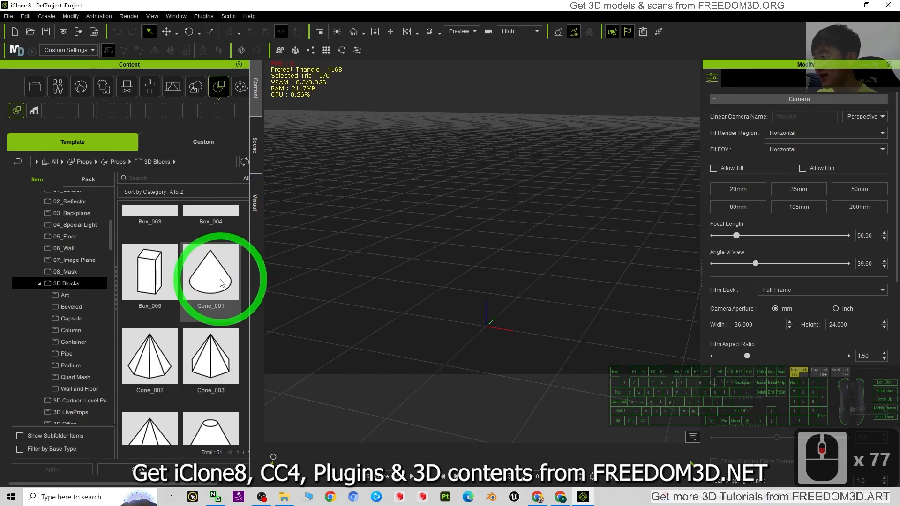
left_click_drag(157, 323, 375, 314)
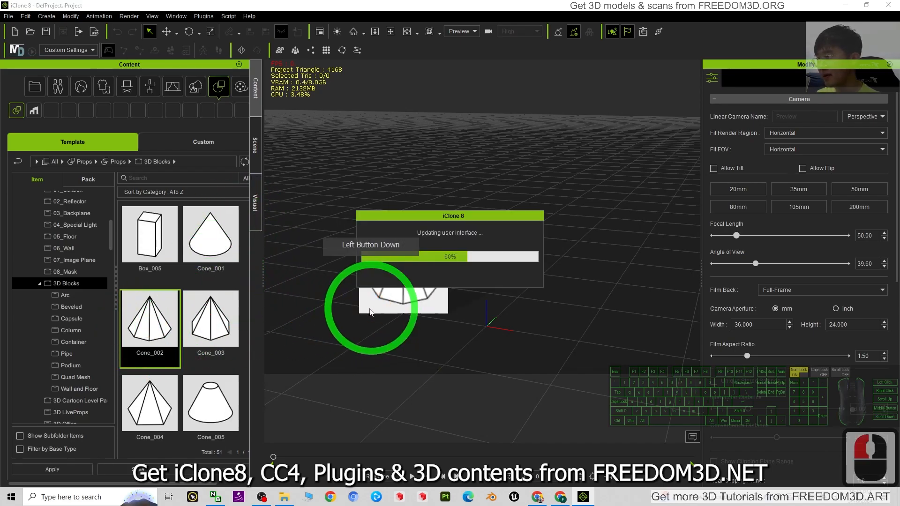
scroll(168, 342, "down", 10)
left_click_drag(150, 404, 581, 289)
Move the truncated cone beside the pointed cone, to about 40.8 on the X axis
key("w")
left_click(632, 325)
left_click_drag(632, 325, 443, 260)
key("c")
left_click_drag(457, 258, 474, 256)
left_click(253, 203)
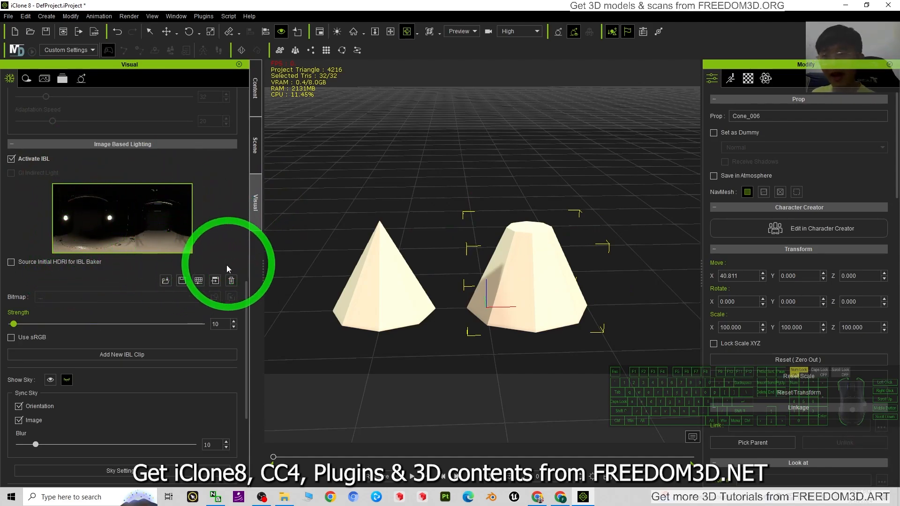
left_click_drag(285, 4, 455, 37)
left_click(428, 242)
left_click(424, 245)
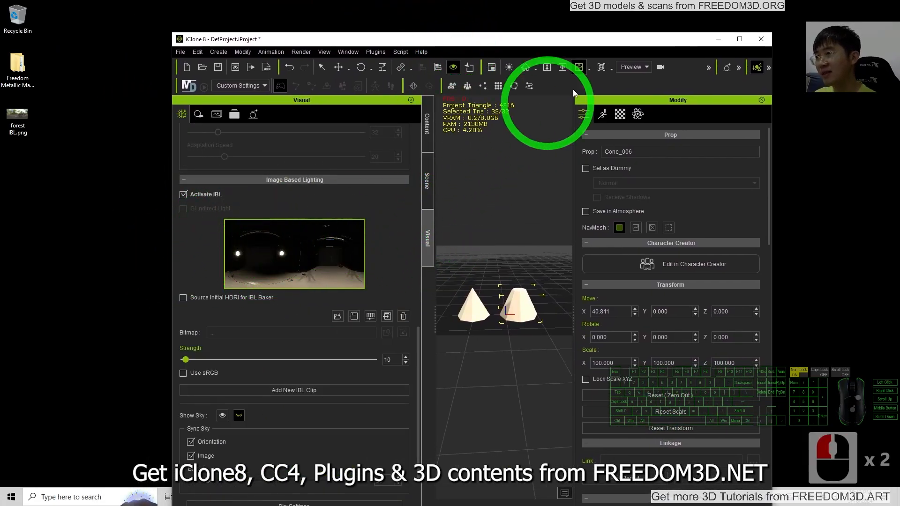
left_click(745, 41)
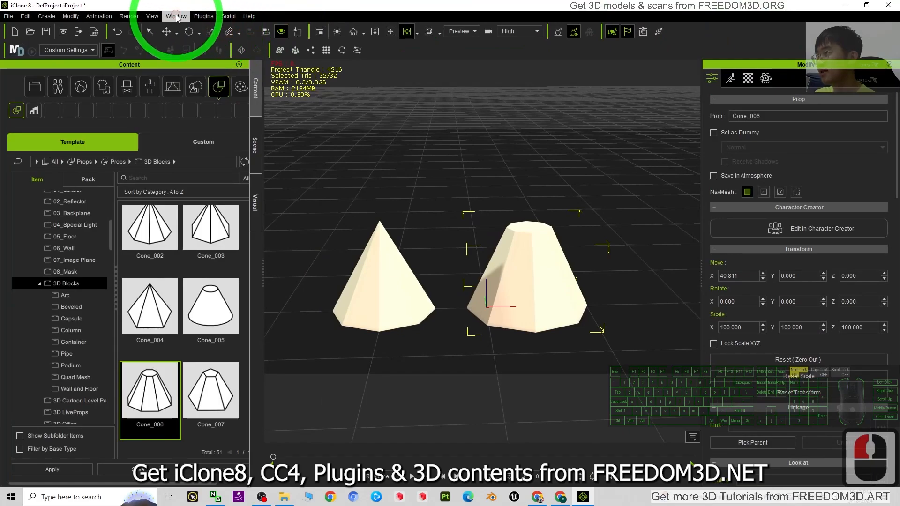
Switch the workspace to All Panels and close the Timeline, MD Triggers, Curve Editor and Animation Layer panels
left_click(176, 16)
left_click(207, 30)
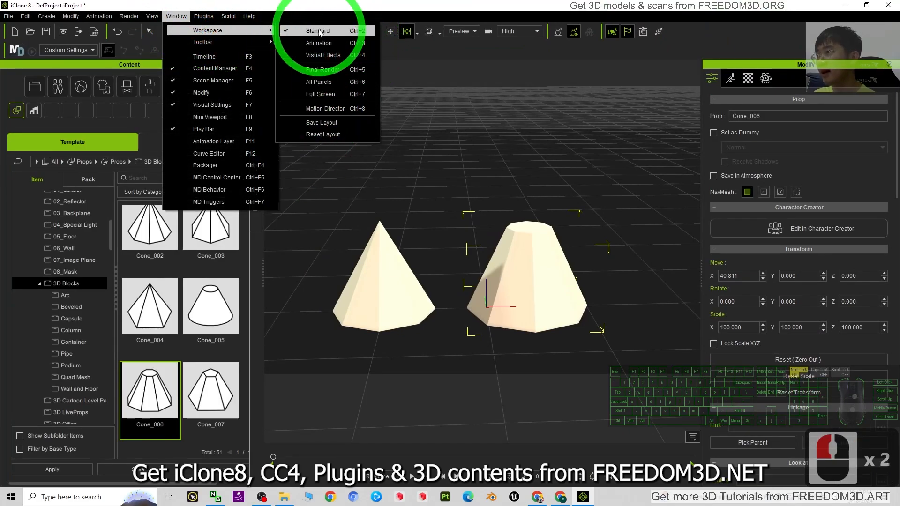
left_click(321, 81)
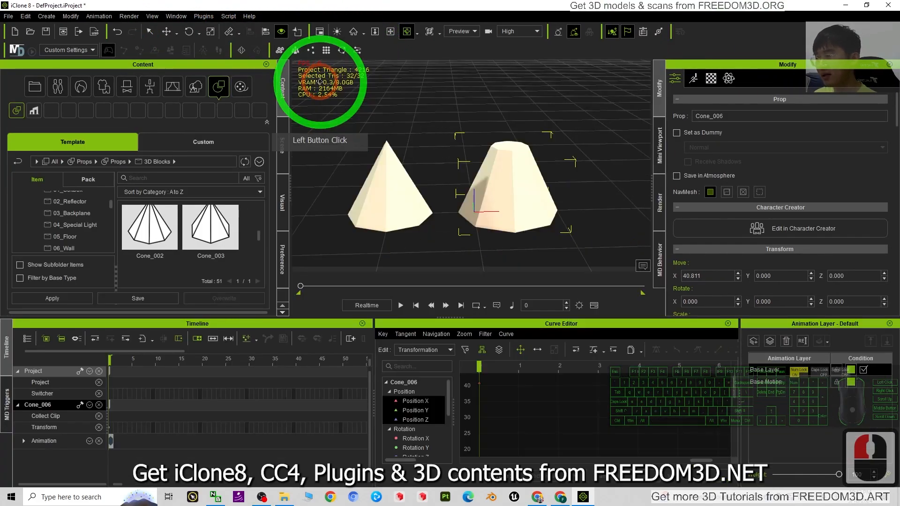
left_click(362, 324)
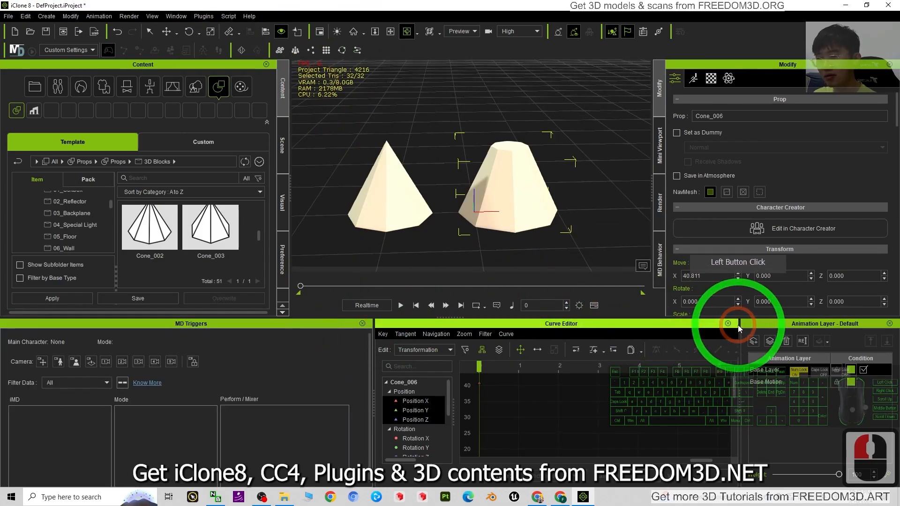
left_click(728, 324)
left_click(624, 323)
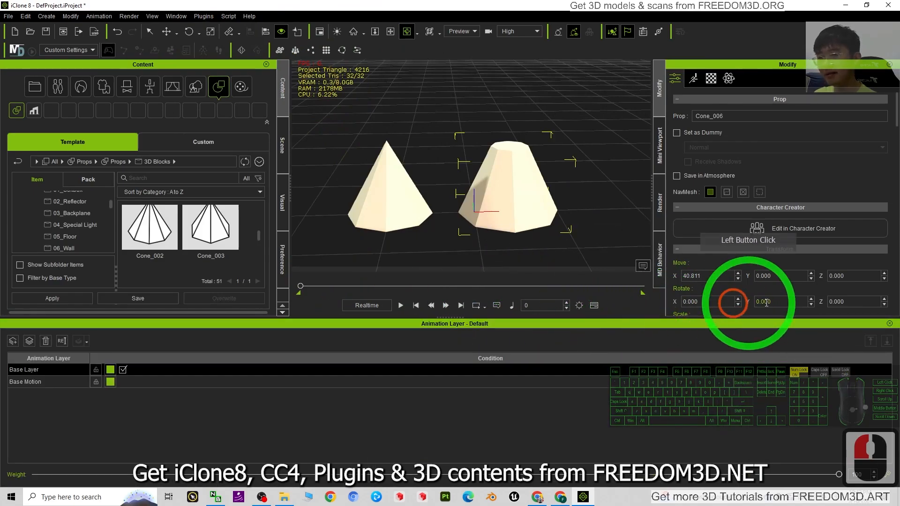
left_click(887, 324)
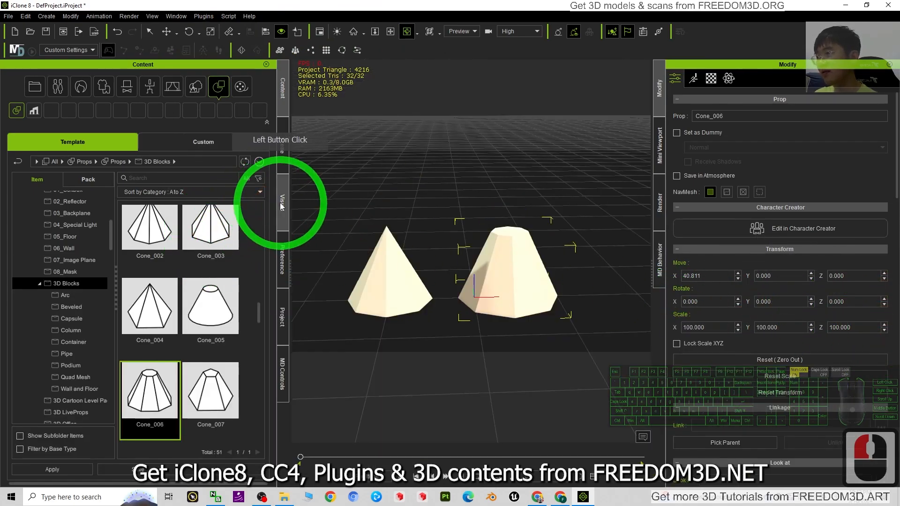
Load forest IBL.png from the desktop as the scene's image-based lighting image, using a restored window, and maximize the window again
left_click(284, 210)
left_click_drag(366, 5, 420, 20)
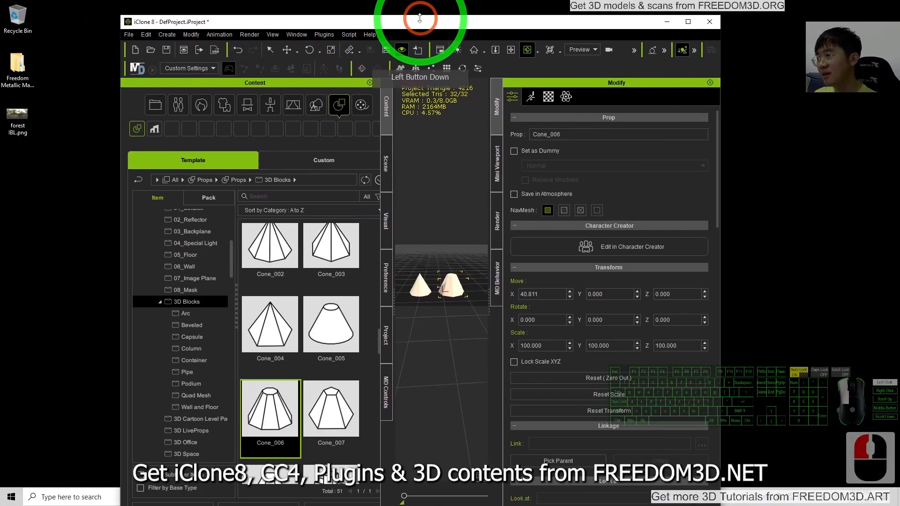
left_click(385, 220)
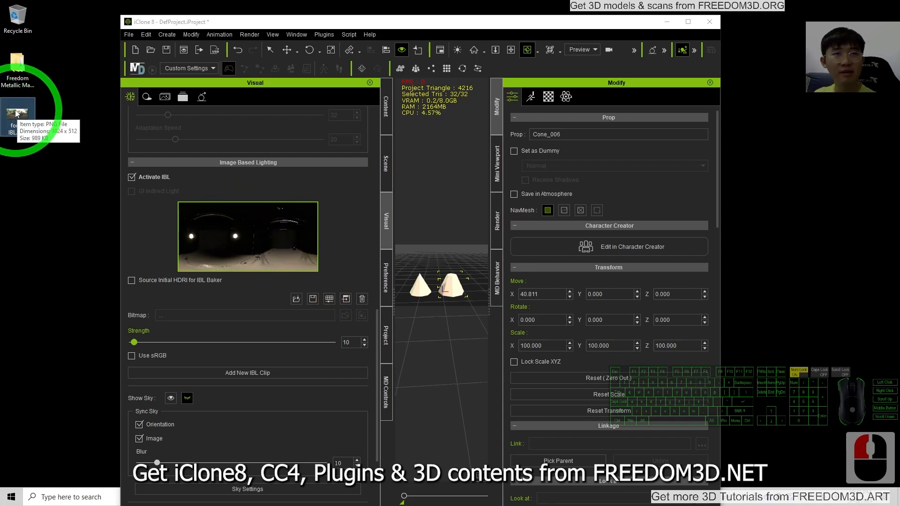
left_click_drag(18, 114, 241, 238)
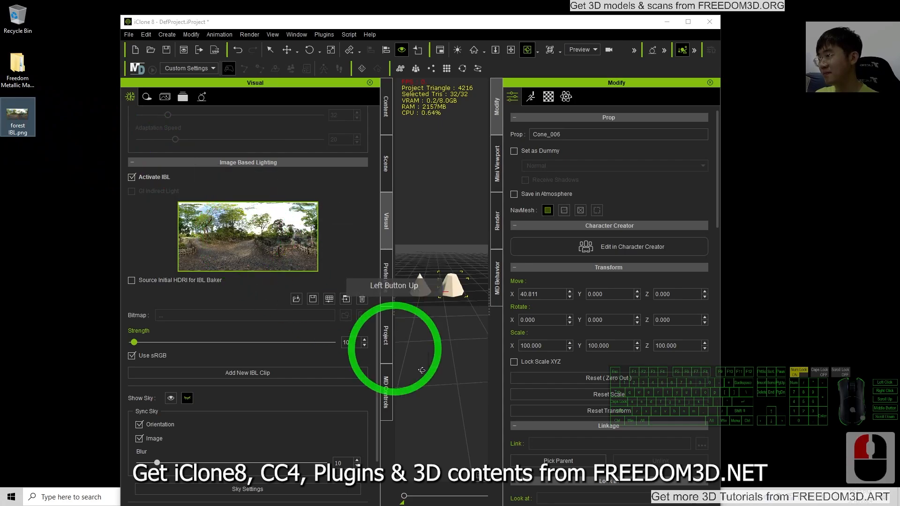
left_click(689, 22)
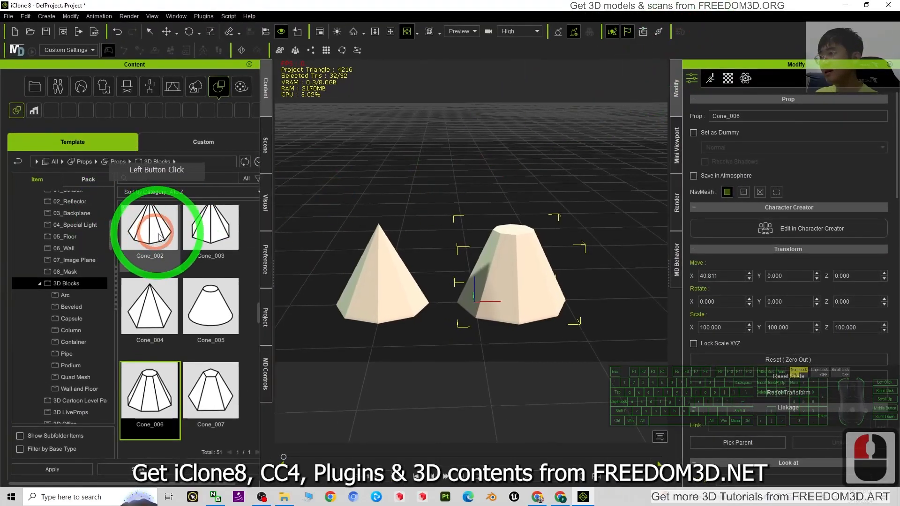
left_click(265, 220)
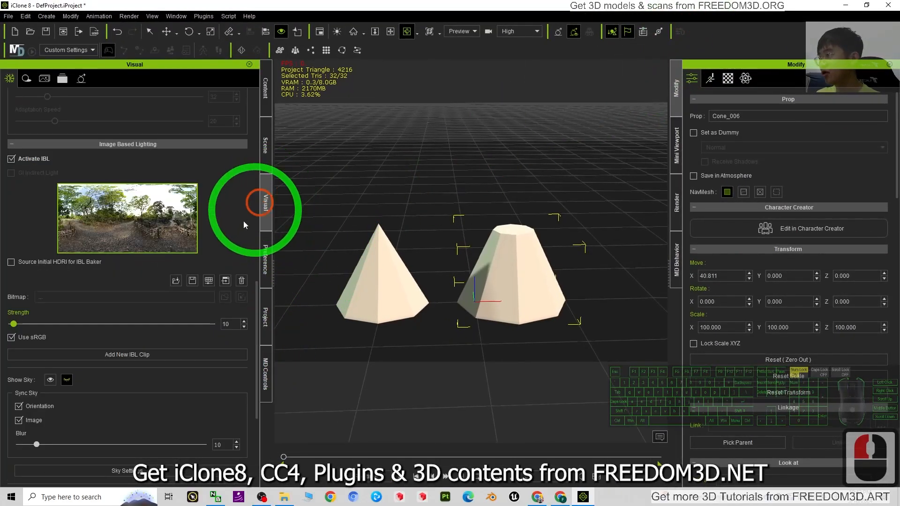
Examine how the forest lighting falls on both cones from several angles and check the IBL reference image on the web page
left_click(29, 192)
left_click(212, 243)
scroll(478, 265, "up", 8)
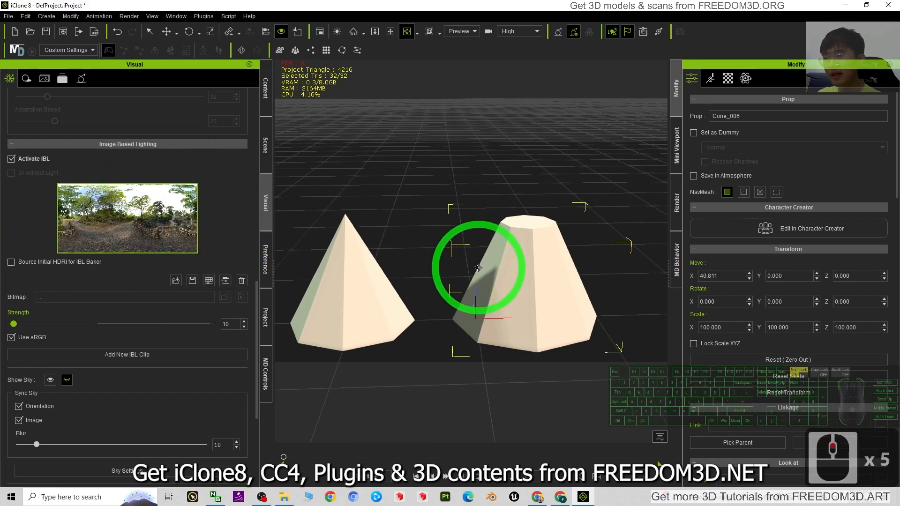
scroll(416, 298, "down", 3)
key("x")
key("c")
left_click_drag(415, 298, 463, 284)
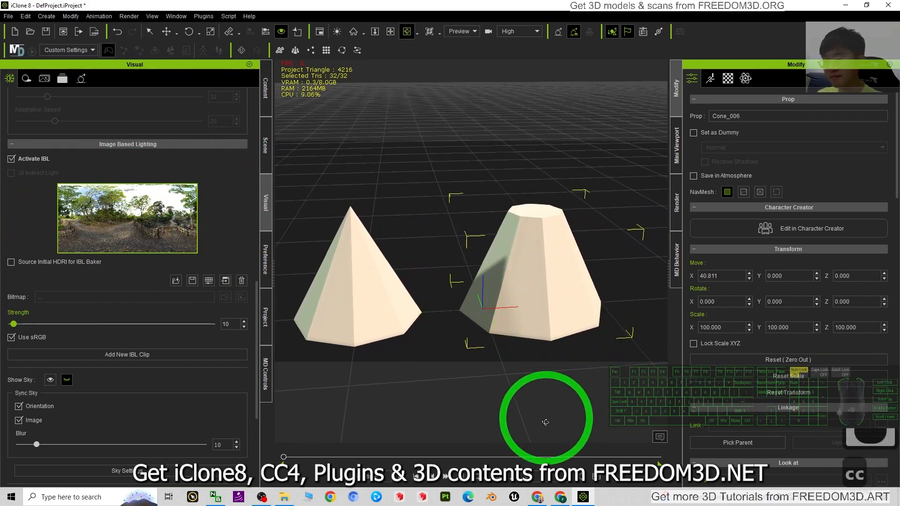
left_click(538, 497)
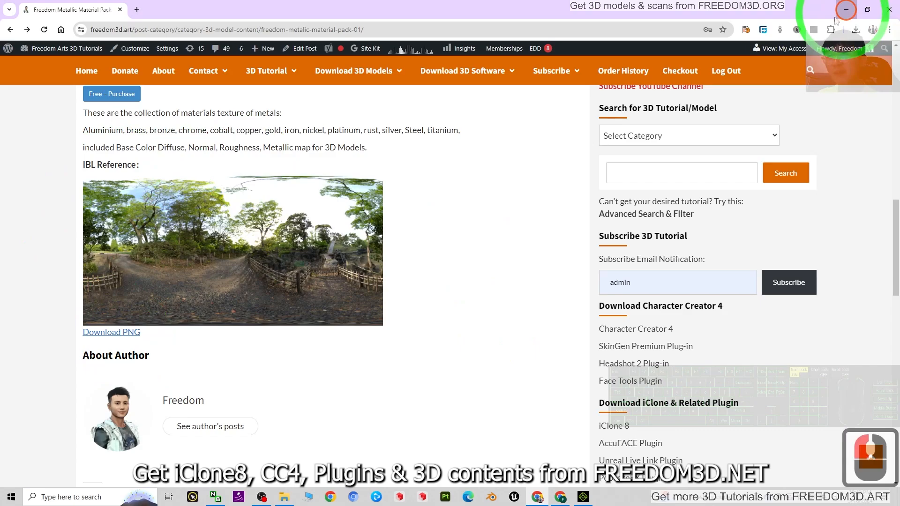
left_click(846, 9)
left_click(513, 276)
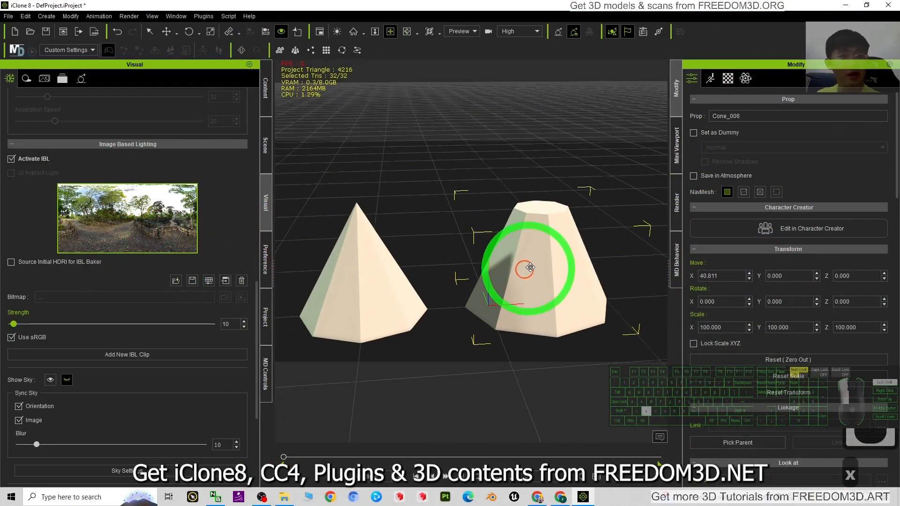
left_click_drag(530, 268, 537, 263)
key("c")
left_click_drag(543, 225, 502, 279)
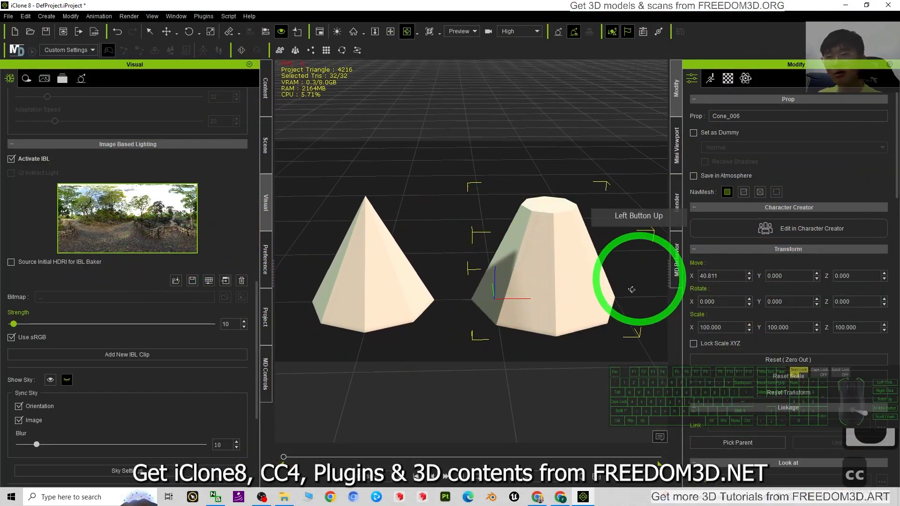
Select the pointed cone and remove the bump and base color textures from its material
left_click(370, 251)
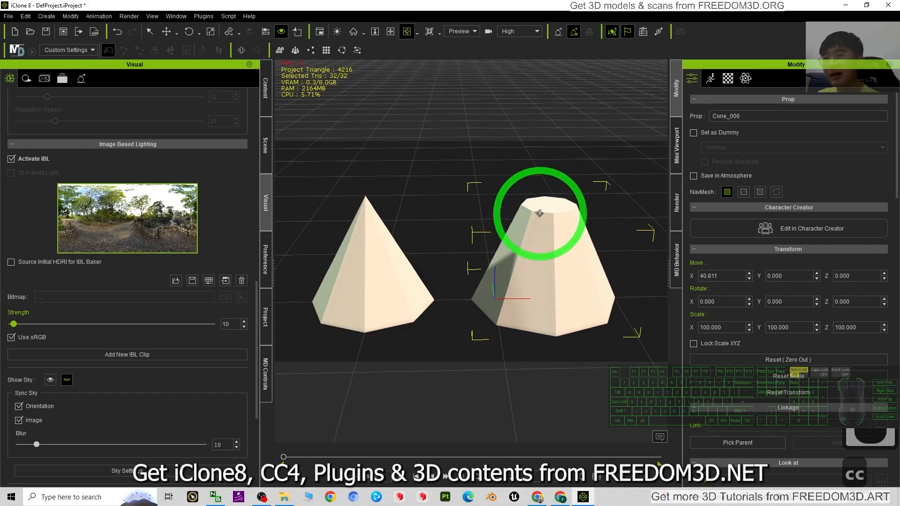
left_click_drag(462, 224, 480, 266)
left_click_drag(491, 266, 444, 273)
left_click(388, 283)
left_click_drag(437, 228, 463, 297)
left_click(389, 285)
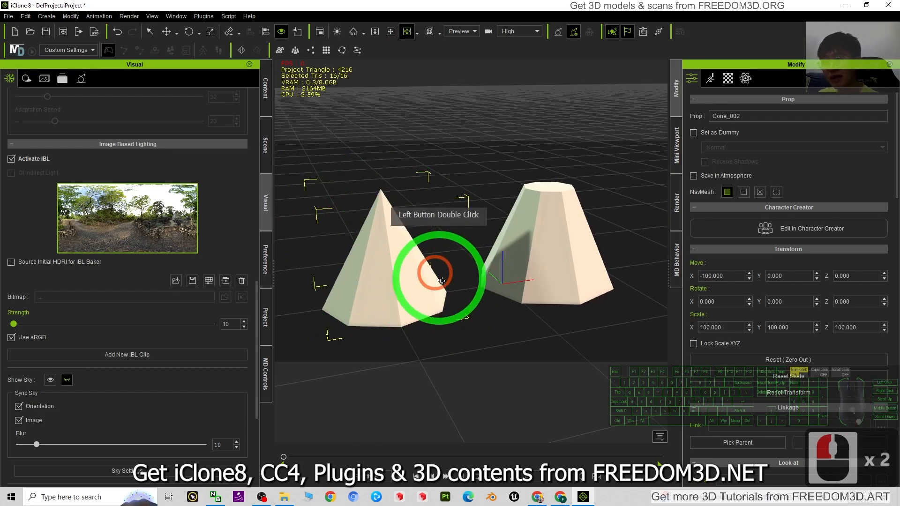
left_click(728, 79)
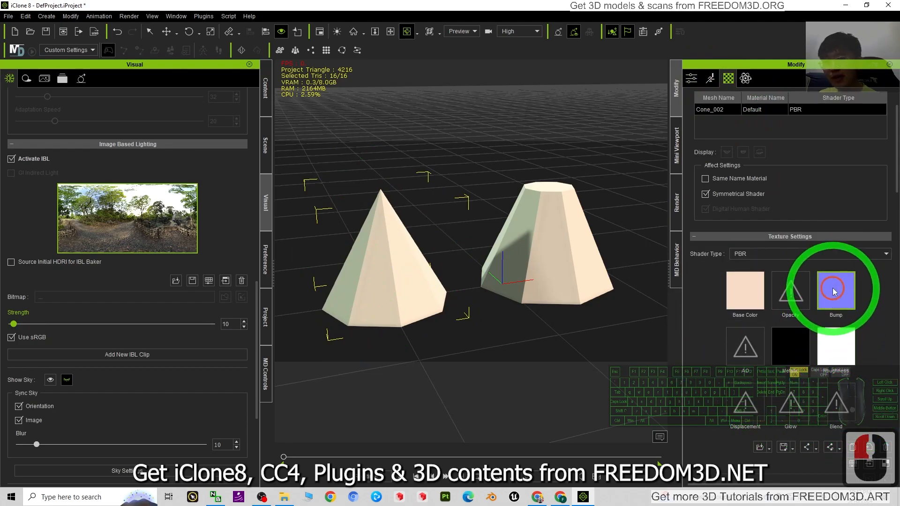
left_click(834, 291)
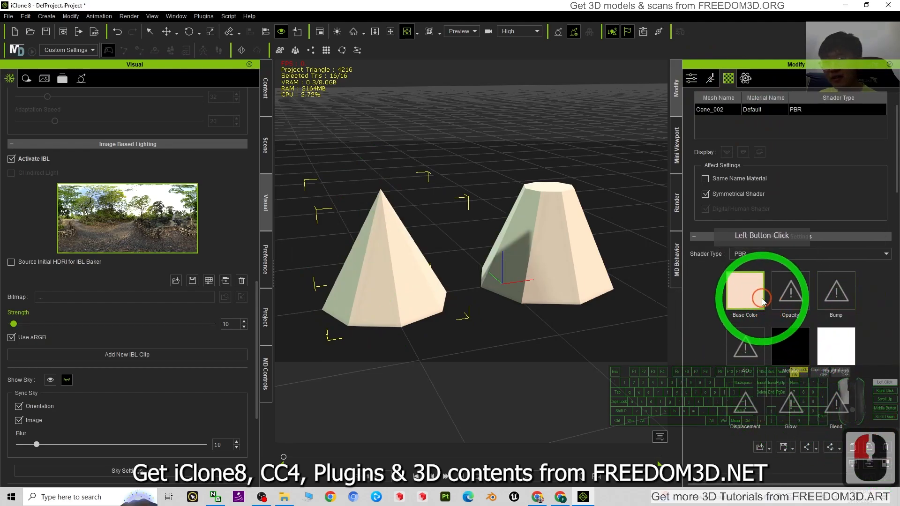
left_click(871, 418)
left_click(886, 449)
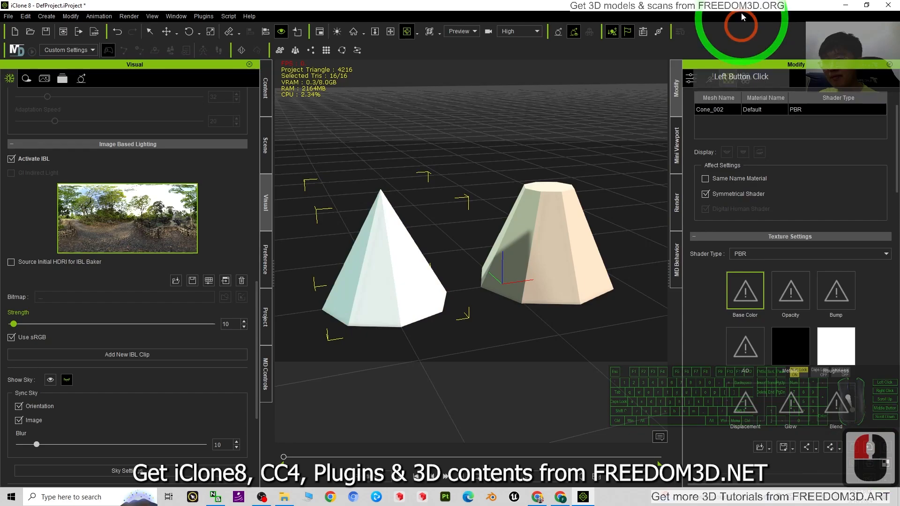
Restore the window to a smaller size and remove the metallic and roughness textures from the pointed cone's material
left_click_drag(742, 6, 605, 21)
scroll(742, 470, "down", 1)
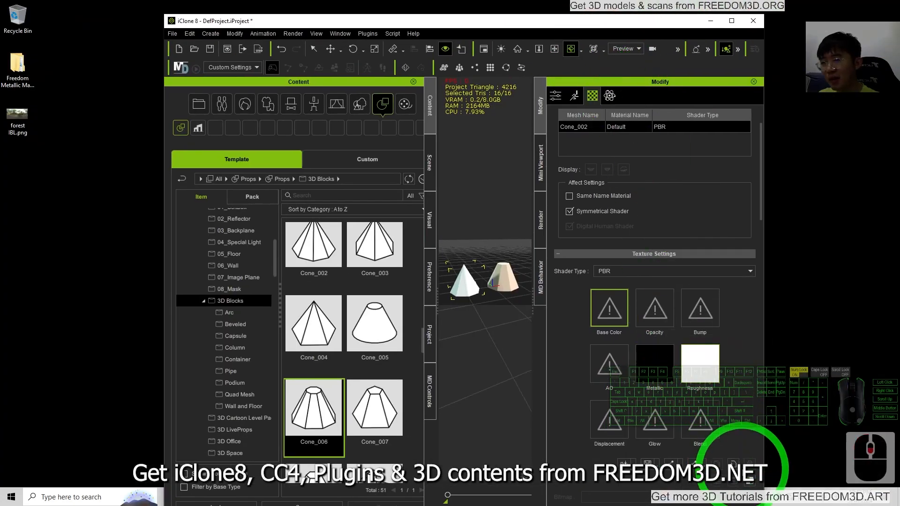
left_click(751, 465)
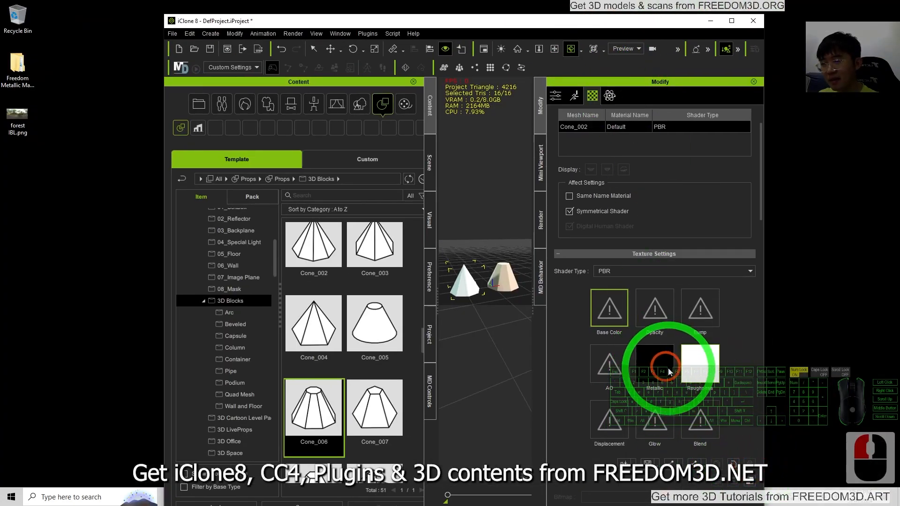
left_click(636, 308)
left_click(653, 342)
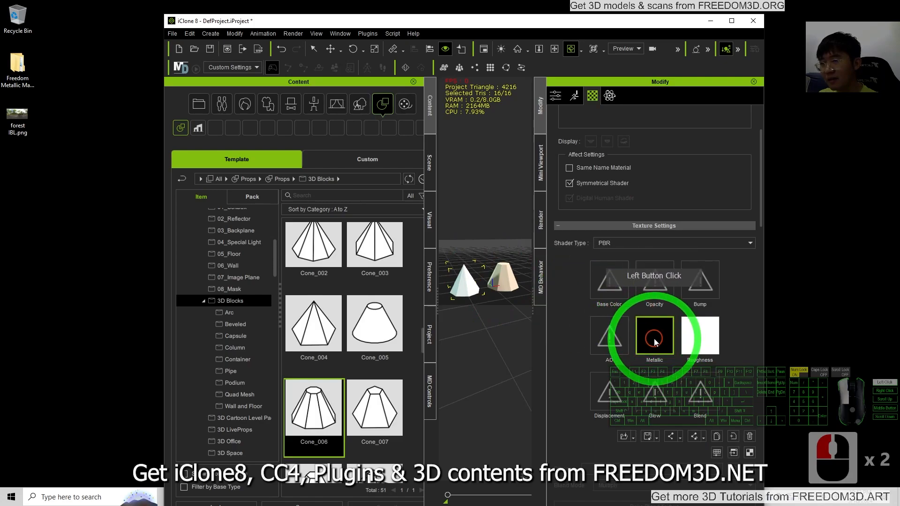
left_click(750, 436)
left_click(708, 350)
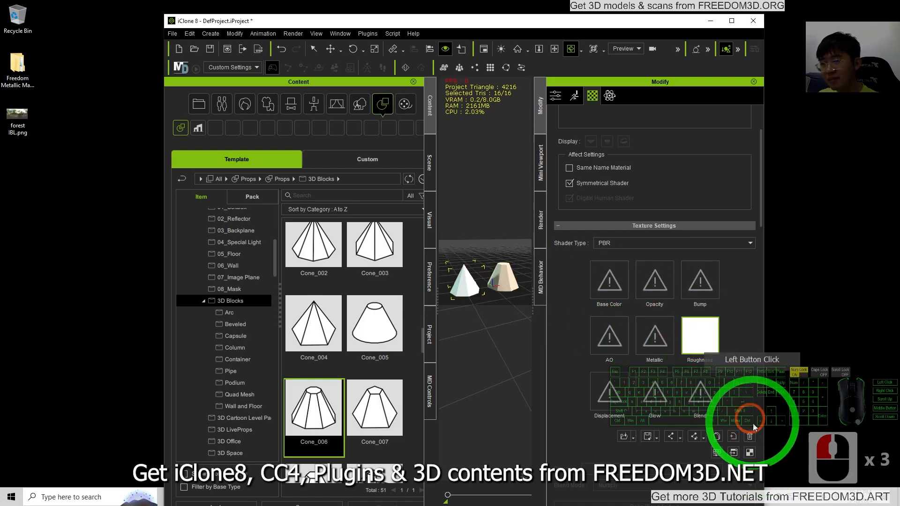
left_click(751, 434)
left_click(751, 436)
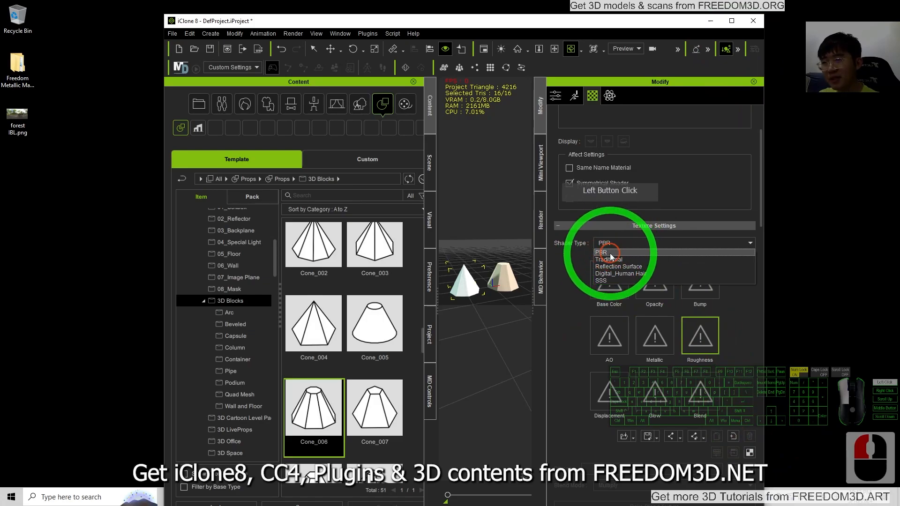
Maximize the window and examine the untextured pointed cone beside the truncated cone
left_click(710, 21)
left_click(741, 23)
left_click(350, 255)
scroll(352, 250, "up", 2)
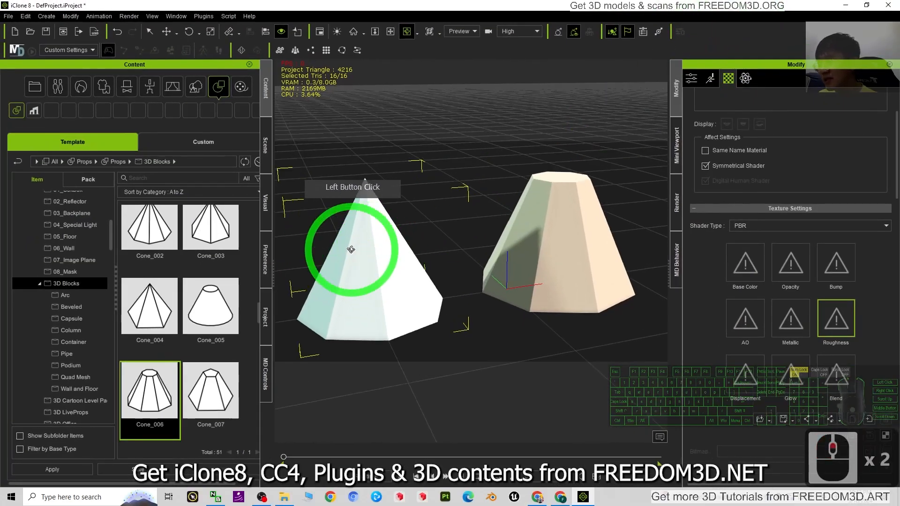
key("x")
left_click_drag(389, 278, 406, 281)
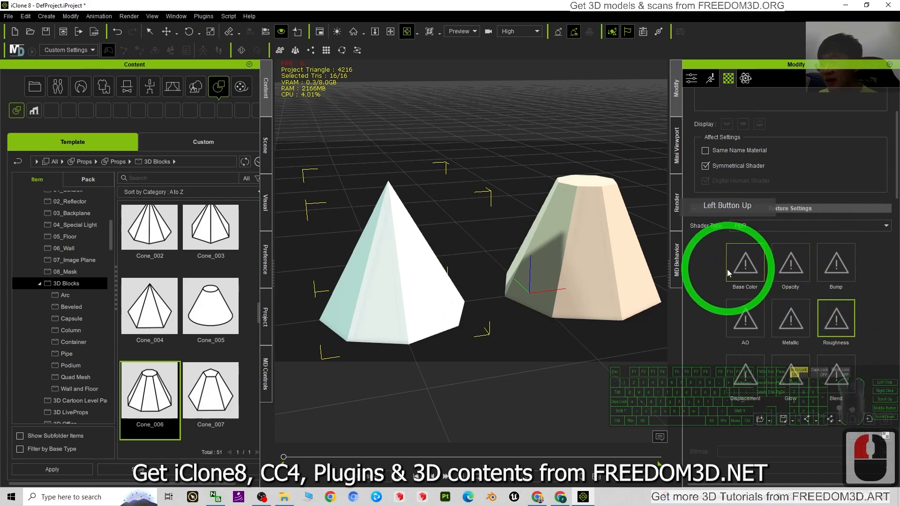
Open the gold folder of Freedom Metallic Material Pack 01 and apply Material.002_Base_color.png as the pointed cone's base color
left_click_drag(459, 3, 501, 29)
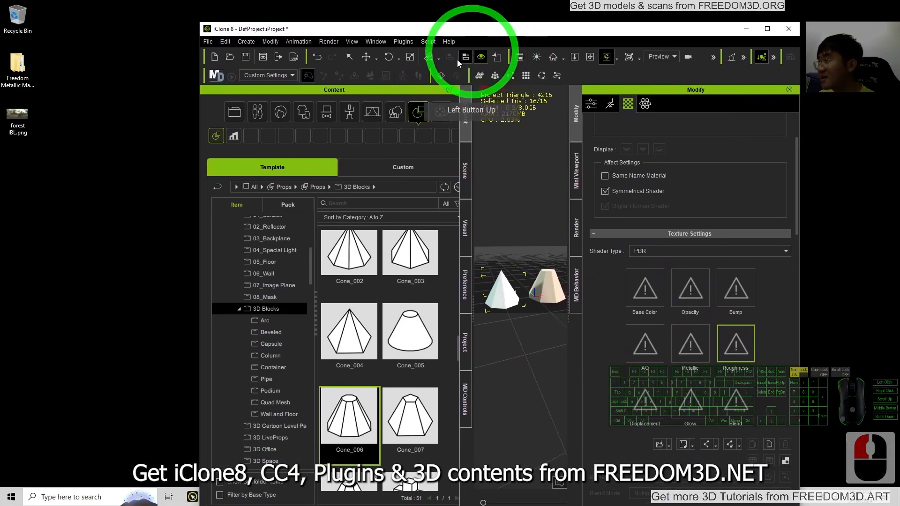
double_click(22, 71)
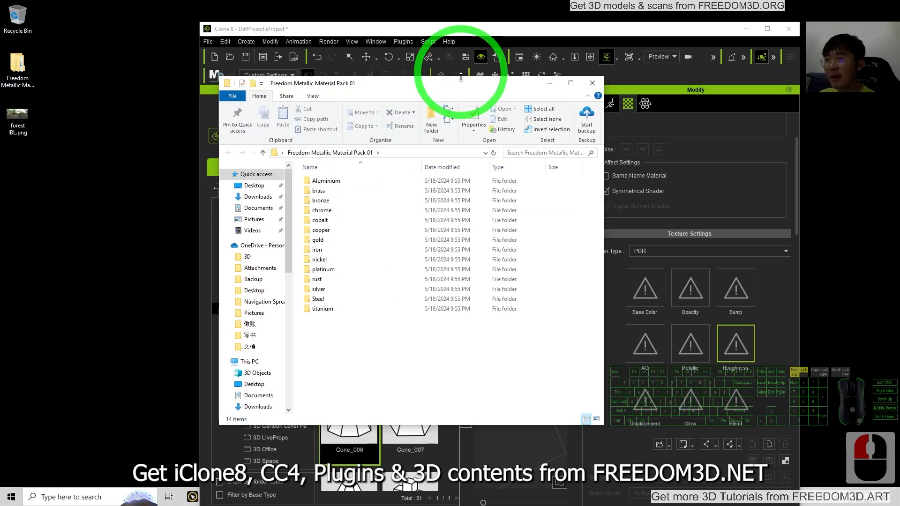
left_click_drag(462, 88, 297, 123)
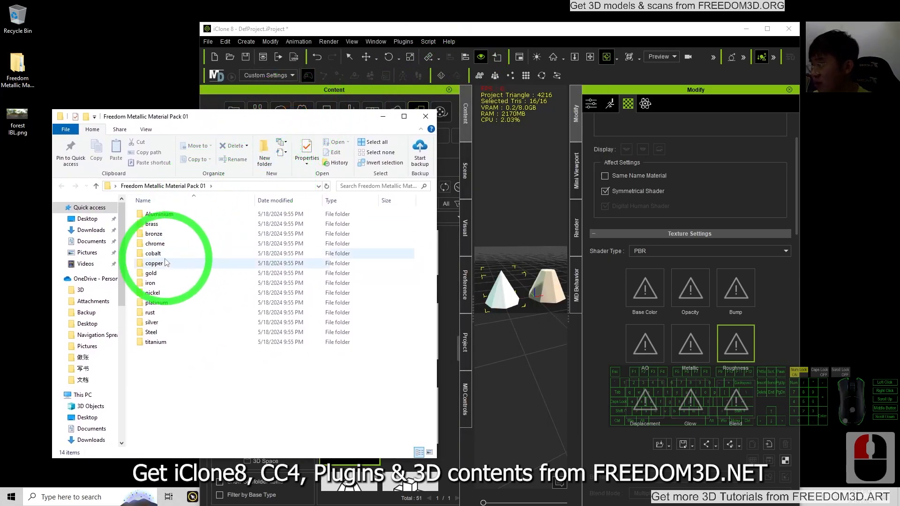
double_click(153, 275)
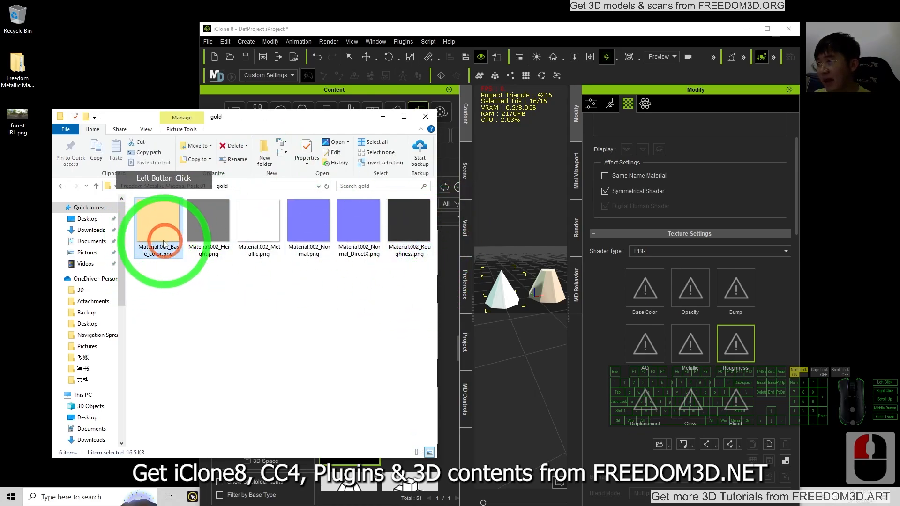
left_click_drag(152, 240, 645, 294)
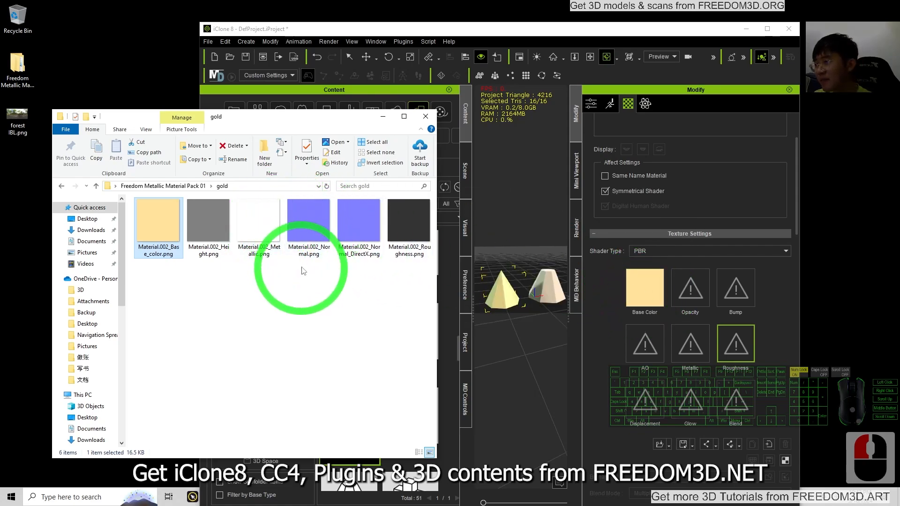
Apply the gold Material.002_Normal.png to the pointed cone's bump channel as a Normal input
left_click_drag(312, 234, 739, 291)
left_click(473, 234)
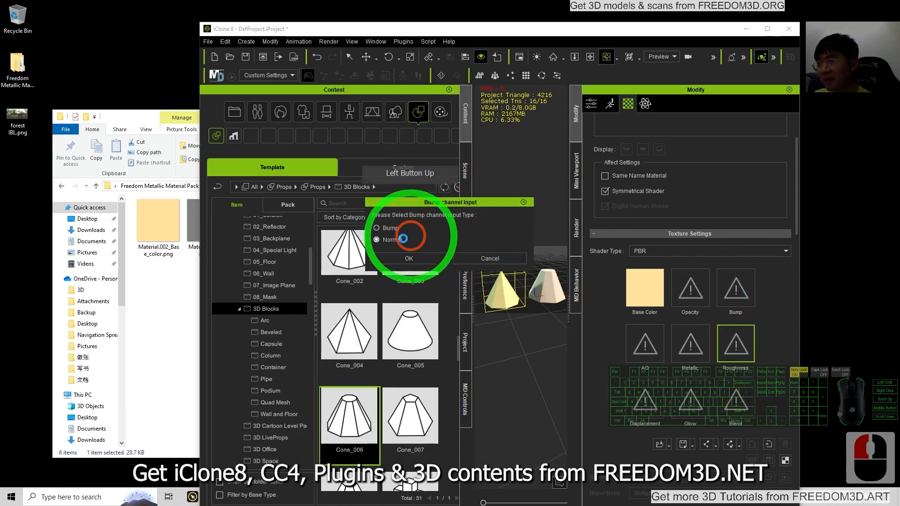
left_click(376, 241)
left_click(395, 257)
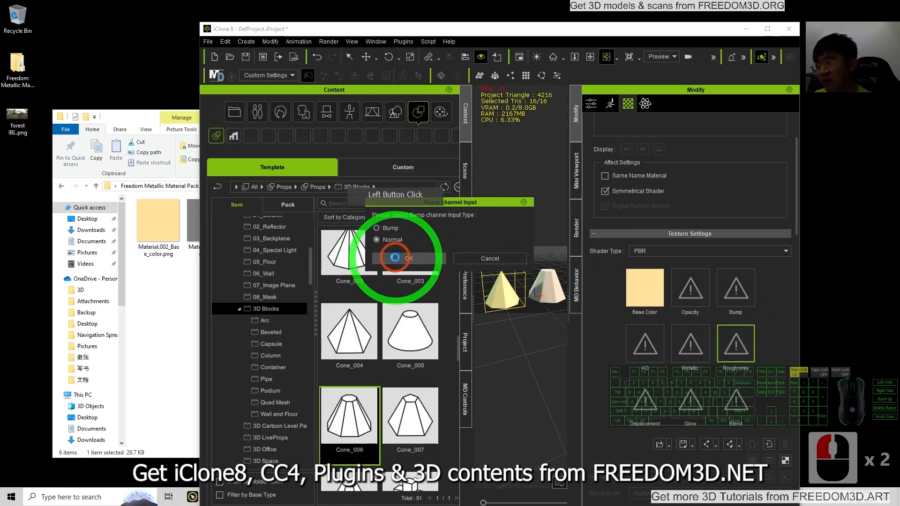
Apply the gold Material.002_Metallic.png as the pointed cone's metallic texture and Material.002_Roughness.png as its roughness texture
left_click(148, 117)
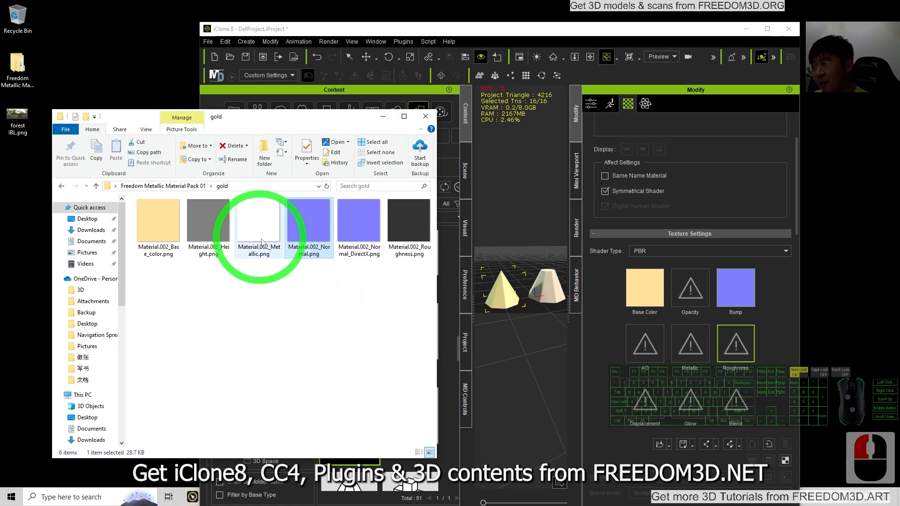
left_click_drag(258, 233, 689, 346)
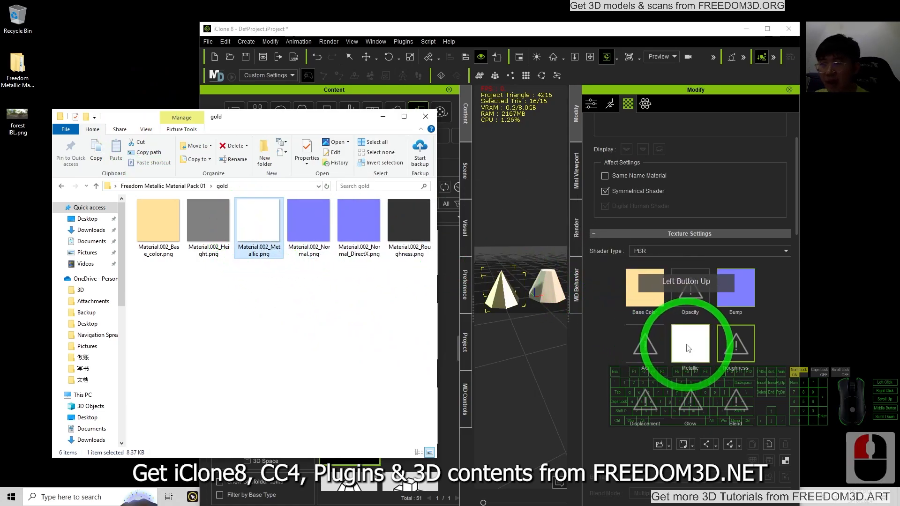
left_click_drag(409, 226, 734, 344)
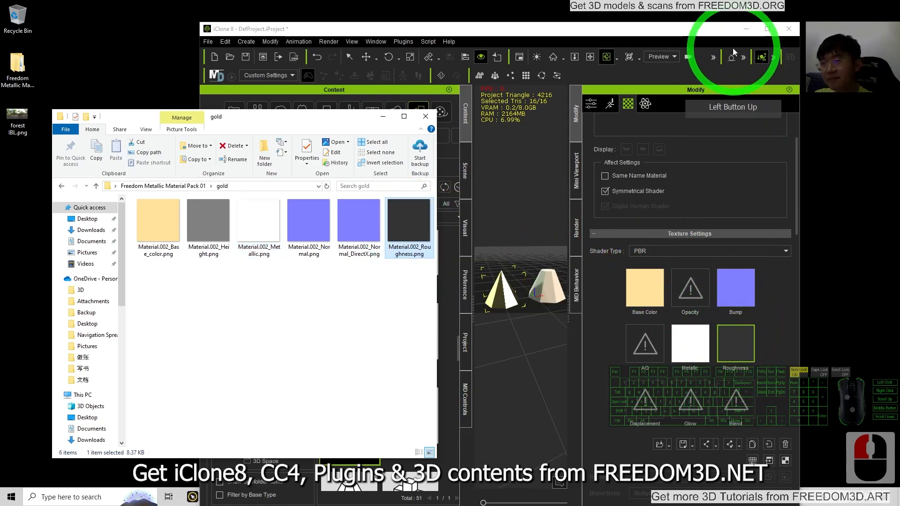
Maximize the window and examine the gold pointed cone from several angles
left_click(768, 29)
scroll(410, 269, "up", 3)
key("x")
left_click_drag(369, 296, 358, 263)
key("c")
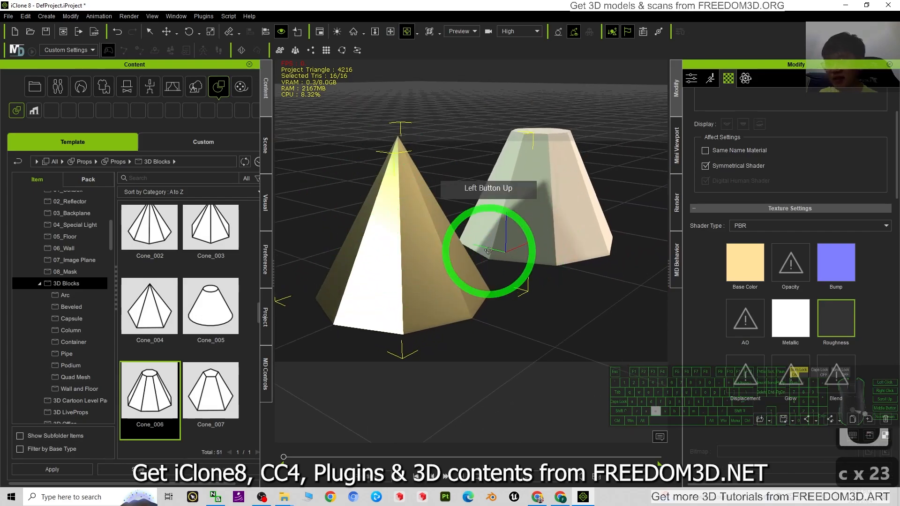
left_click_drag(493, 245, 393, 255)
Lower the brightness of the pointed cone's roughness texture to -4 in Adjust Color and close the dialog
left_click(839, 325)
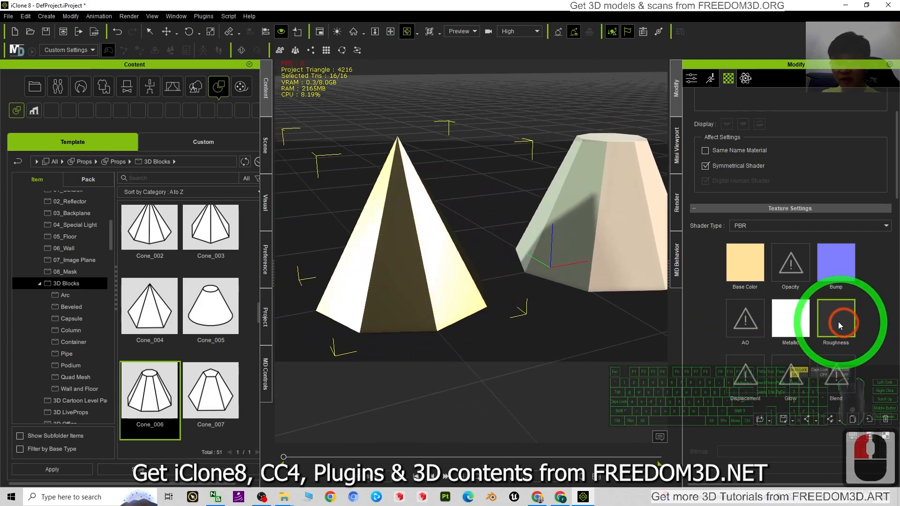
right_click(839, 324)
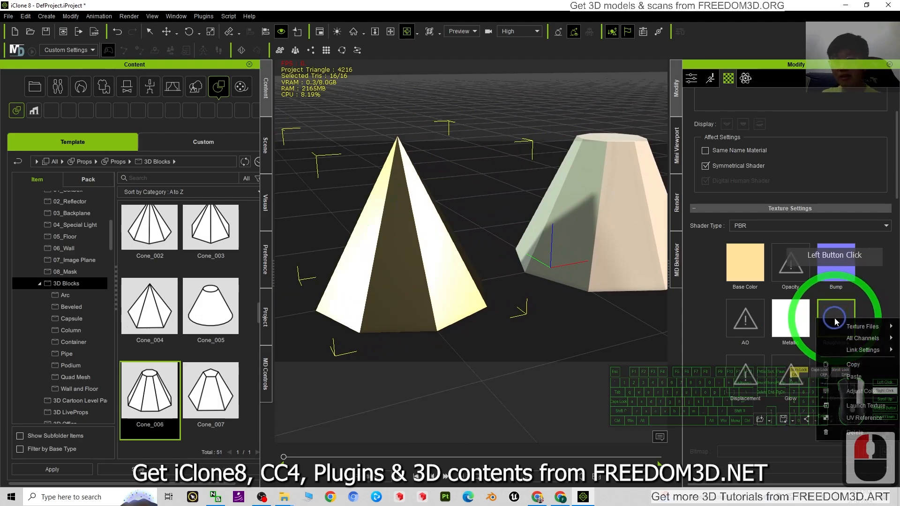
left_click(863, 392)
left_click_drag(243, 84, 157, 76)
mouse_move(156, 237)
left_mouse_down()
mouse_move(201, 238)
mouse_move(137, 238)
mouse_move(152, 244)
left_mouse_up()
left_click_drag(384, 262, 509, 245)
left_click(147, 229)
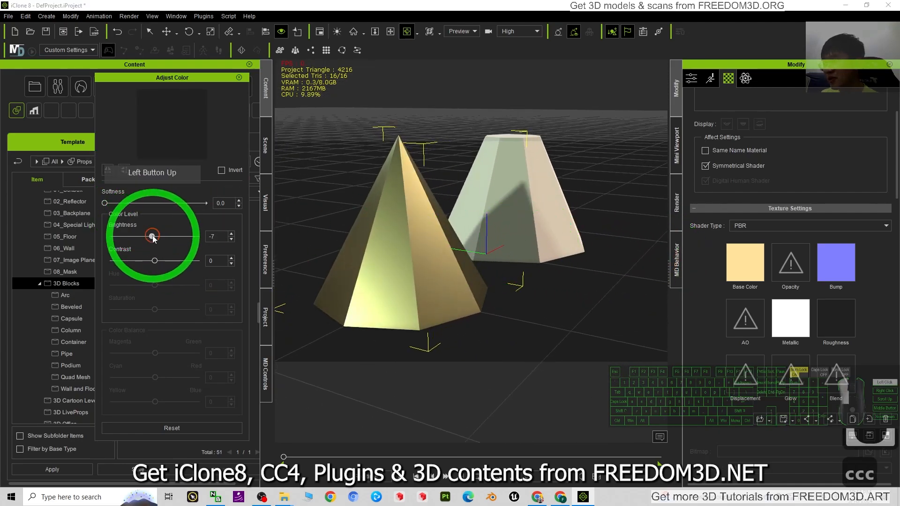
mouse_move(153, 239)
left_mouse_down()
mouse_move(170, 237)
mouse_move(153, 237)
left_mouse_up()
left_click(239, 77)
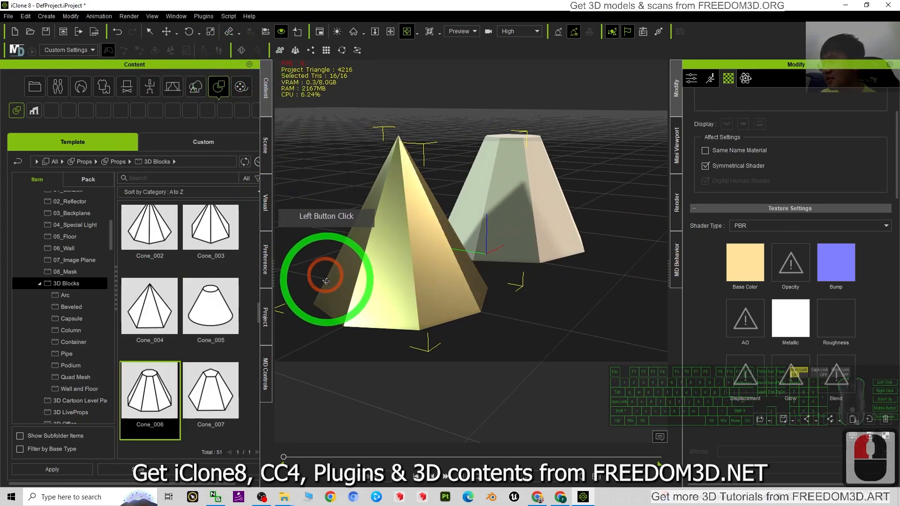
Raise the strength of the image based lighting to 78
left_click(262, 218)
left_click(32, 253)
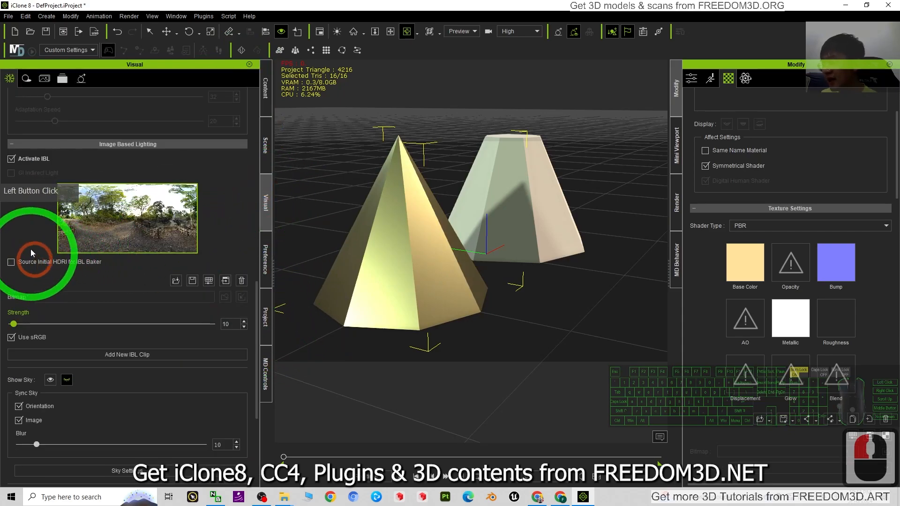
left_click_drag(16, 325, 29, 328)
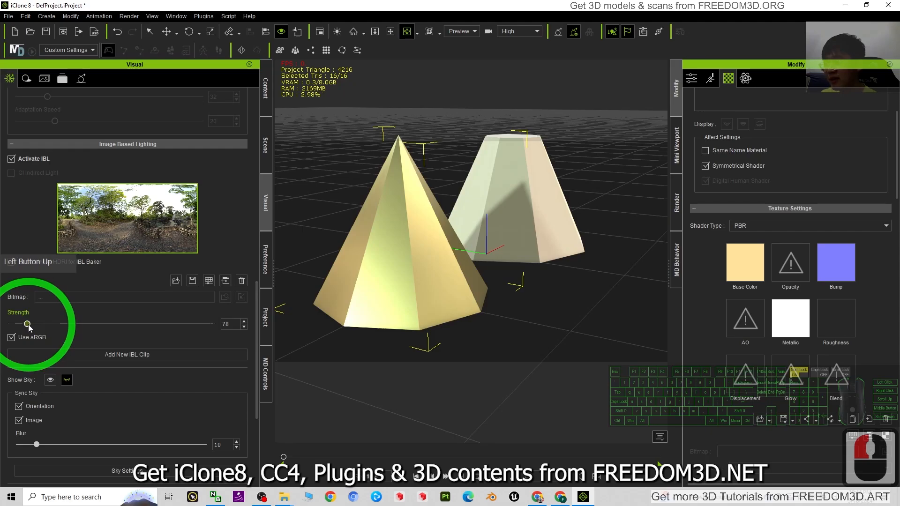
Deactivate the Key, Side, Back and Floor Shadow lights in the scene list
left_click(265, 146)
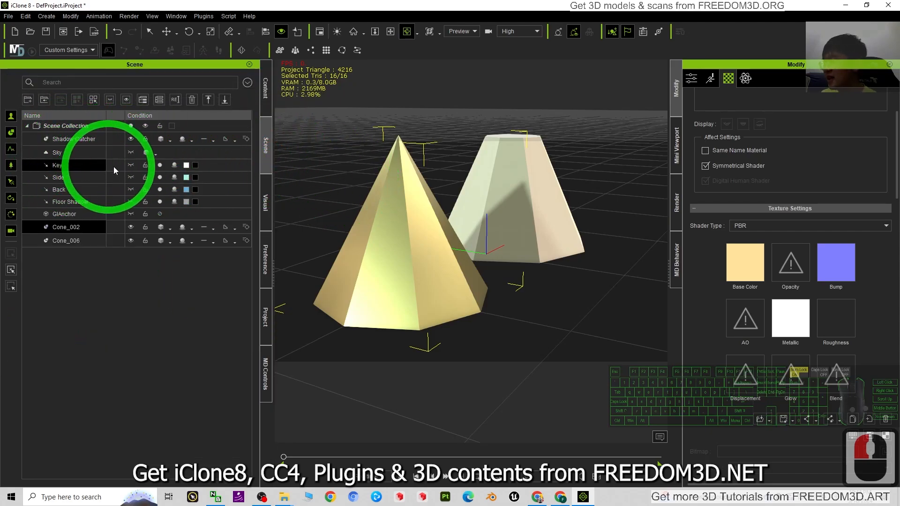
left_click(161, 163)
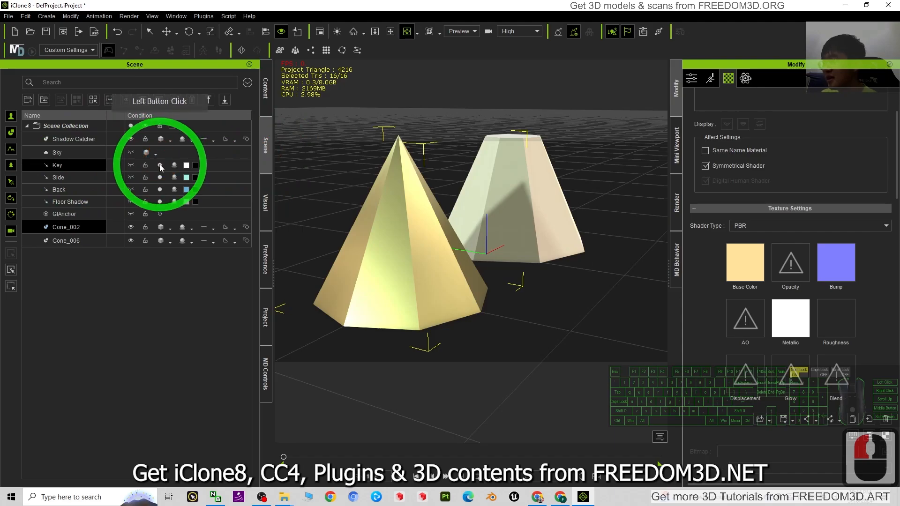
left_click(159, 176)
left_click(159, 190)
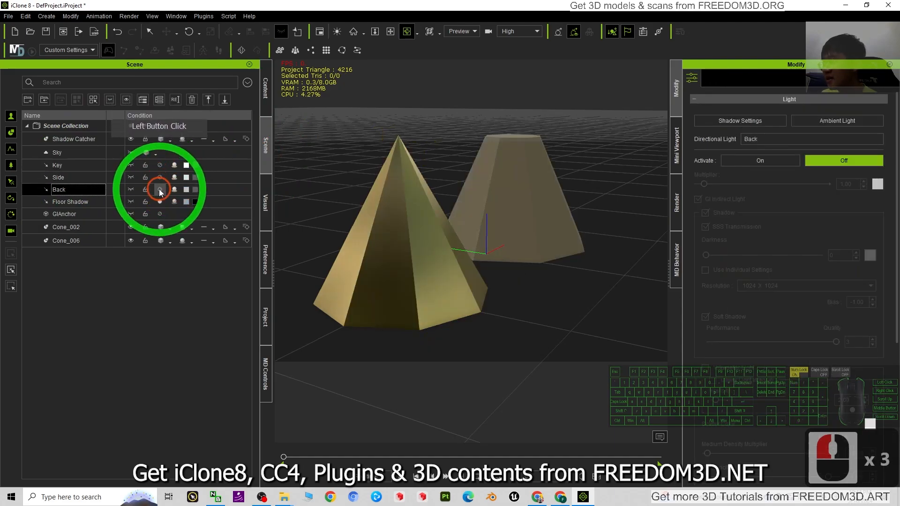
left_click(160, 203)
Increase the image based lighting strength to 136
key("c")
left_click_drag(421, 263, 418, 237)
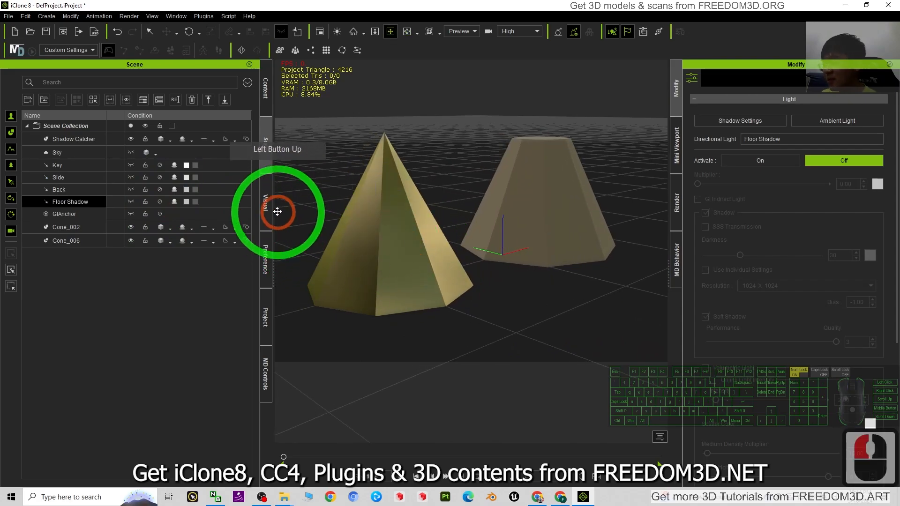
left_click(266, 207)
left_click_drag(29, 324, 38, 324)
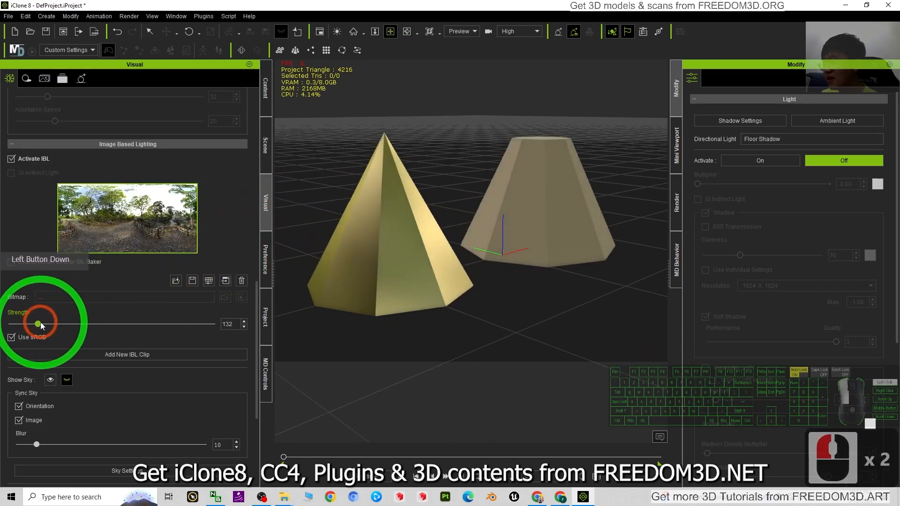
Select the pointed cone and set its roughness texture's brightness to -100 with Adjust Color
left_click(373, 256)
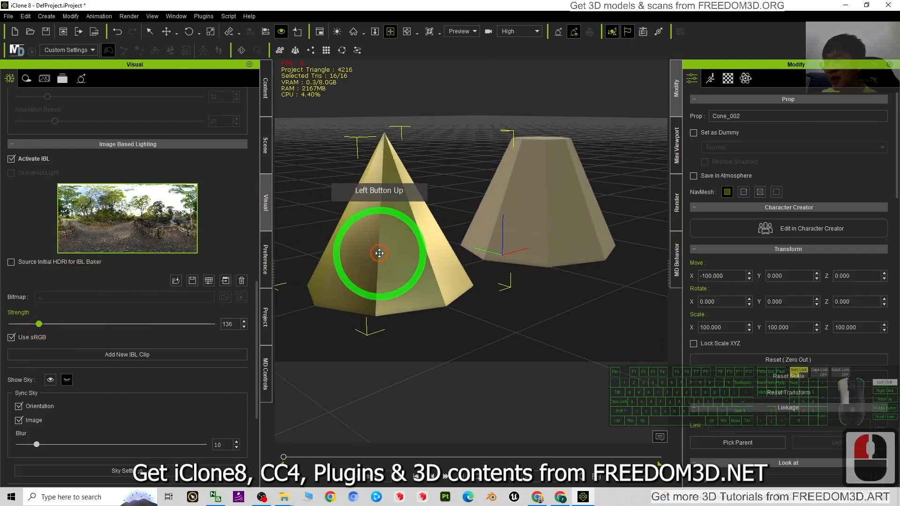
double_click(738, 80)
left_click(836, 260)
left_click(836, 319)
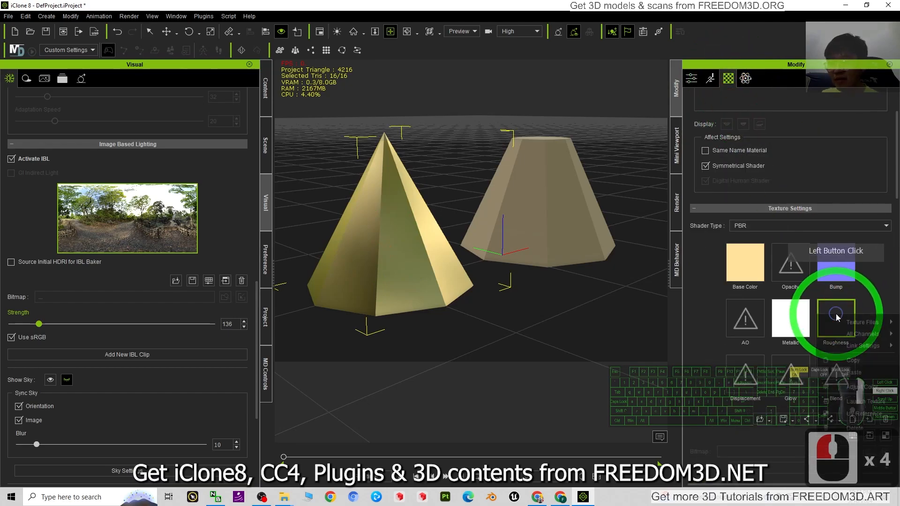
right_click(836, 319)
left_click(861, 386)
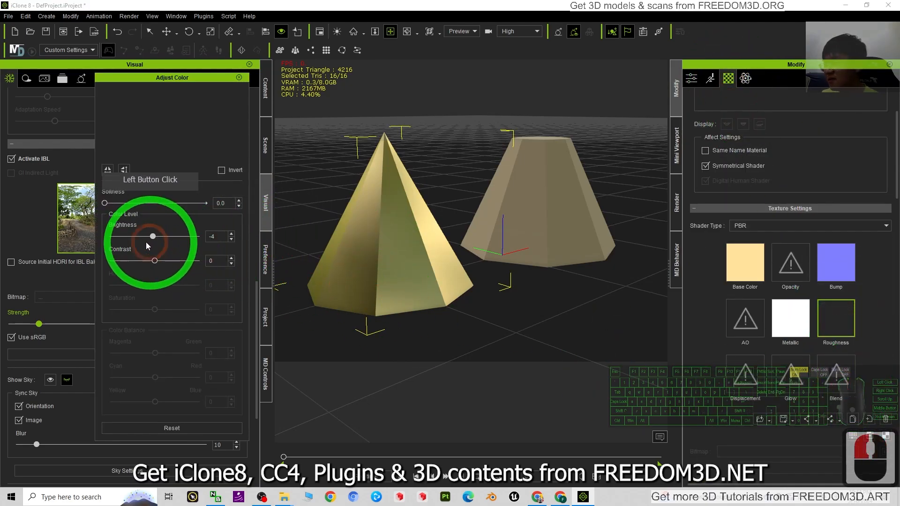
mouse_move(154, 237)
left_mouse_down()
mouse_move(174, 236)
mouse_move(123, 235)
mouse_move(150, 236)
mouse_move(108, 247)
left_mouse_up()
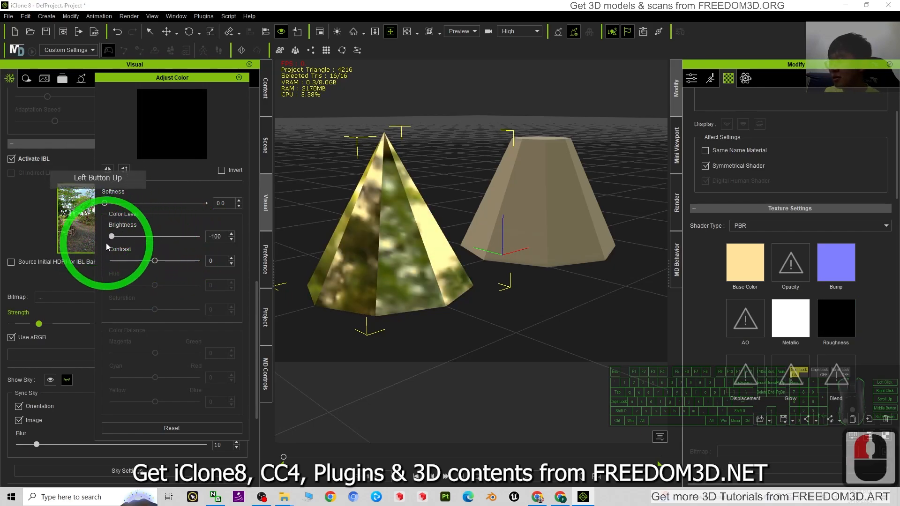
Examine the forest reflections on the pointed cone up close, moving the Adjust Color dialog off the Visual settings
key("x")
mouse_move(432, 249)
left_mouse_down()
mouse_move(427, 263)
mouse_move(403, 251)
mouse_move(428, 260)
left_mouse_up()
key("c")
left_click_drag(427, 260, 563, 286)
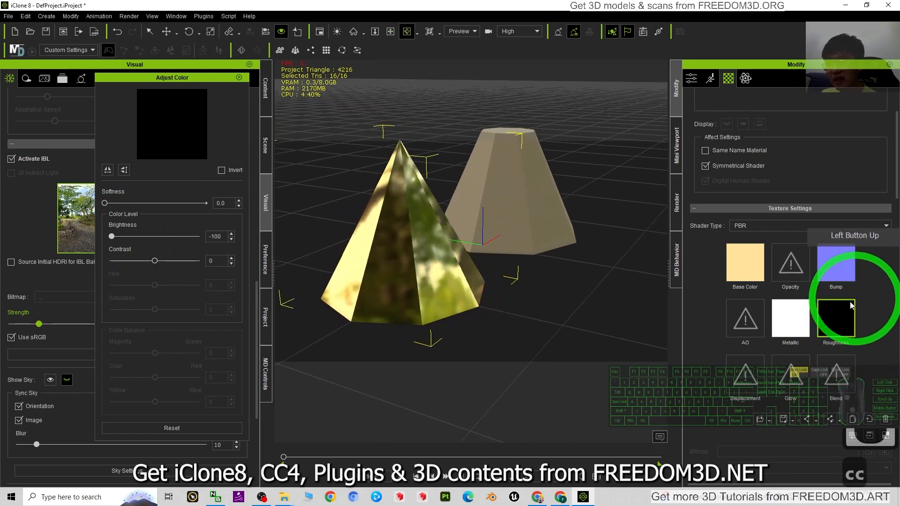
left_click_drag(188, 78, 696, 106)
scroll(412, 229, "up", 4)
scroll(412, 229, "down", 2)
key("c")
mouse_move(413, 230)
left_mouse_down()
mouse_move(437, 239)
mouse_move(403, 235)
left_mouse_up()
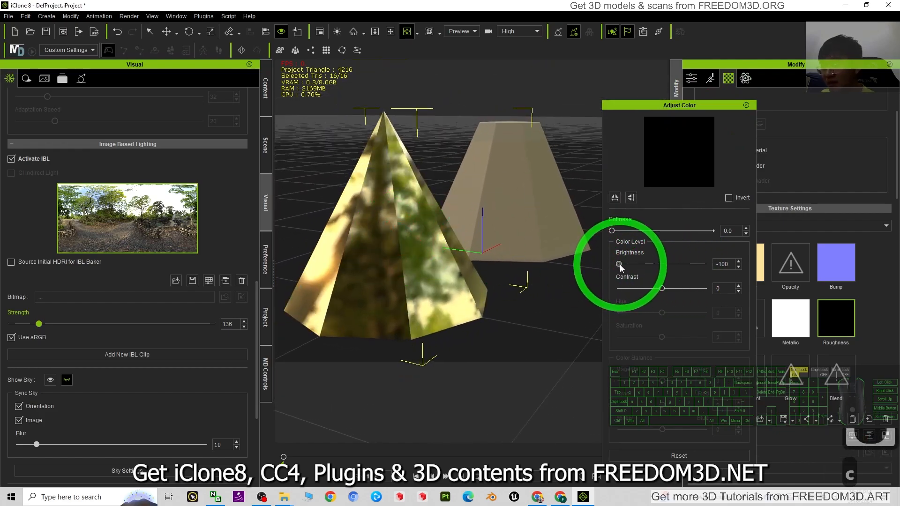
Set the roughness texture's brightness to -28 and close the Adjust Color dialog
left_click_drag(620, 264, 649, 270)
left_click(837, 317)
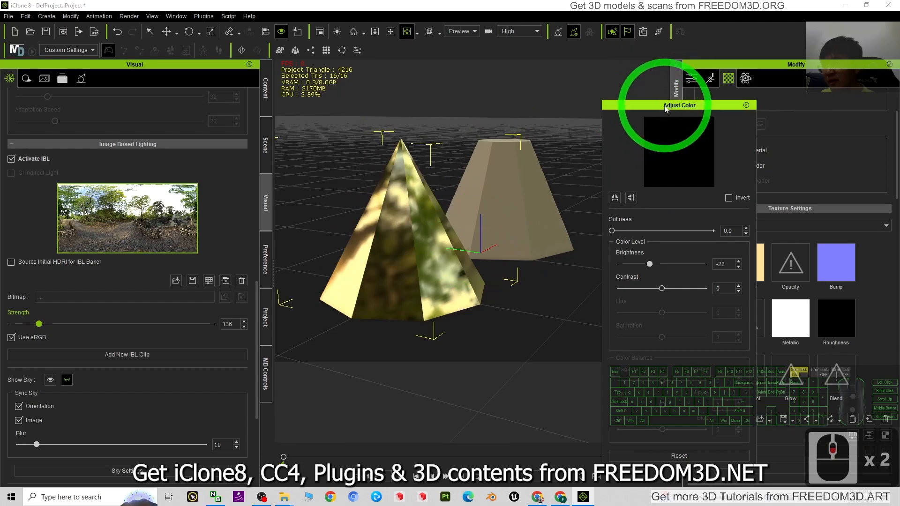
left_click_drag(666, 108, 153, 127)
left_click(234, 124)
Select the truncated cone and remove the base color and roughness textures from its material
key("c")
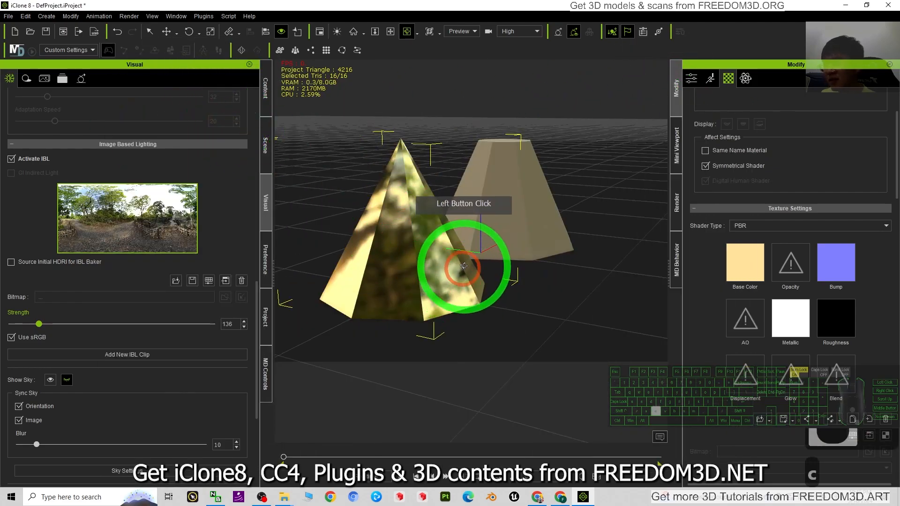
left_click_drag(463, 268, 538, 249)
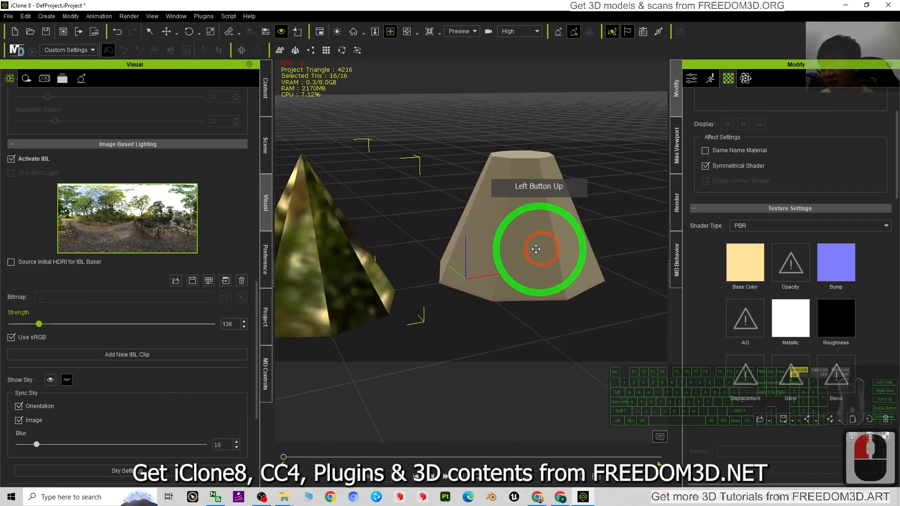
double_click(551, 214)
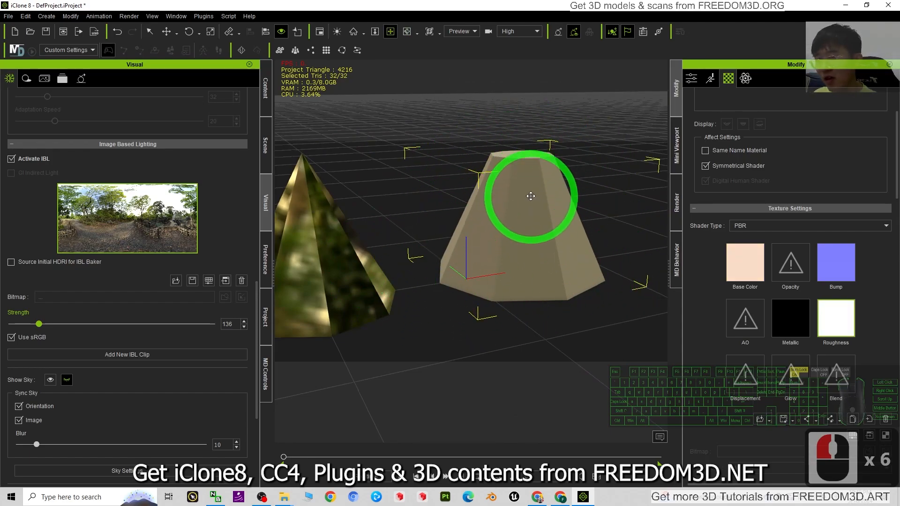
left_click(526, 231)
left_click(748, 271)
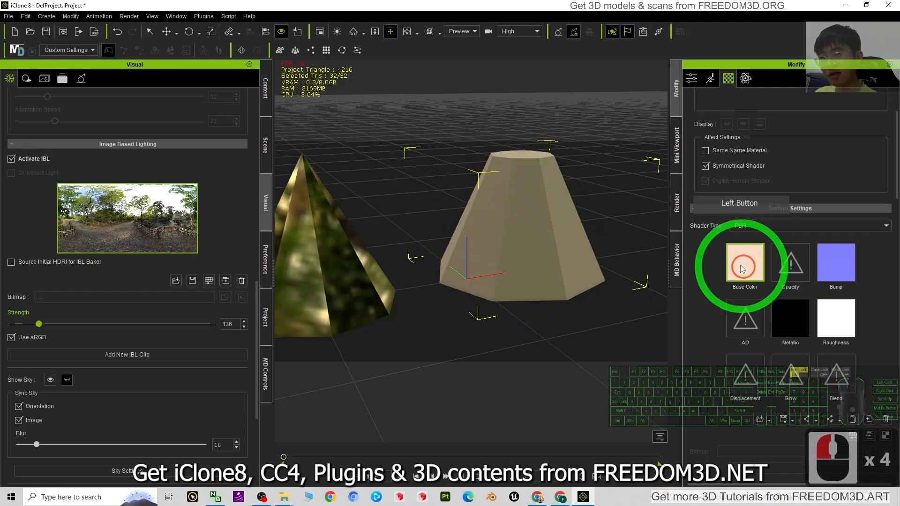
left_click(886, 418)
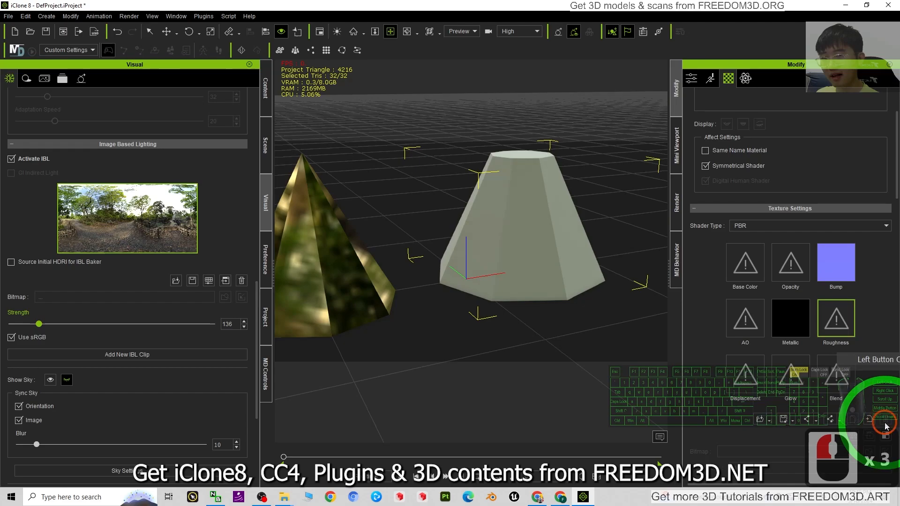
Remove the bump and metallic textures from the truncated cone's material
left_click(840, 262)
left_click(873, 394)
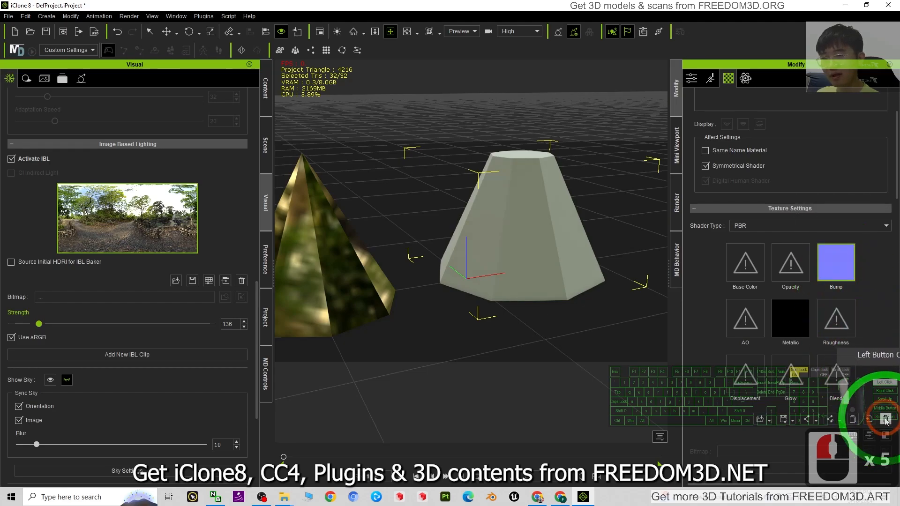
left_click(886, 419)
left_click(792, 319)
left_click(886, 419)
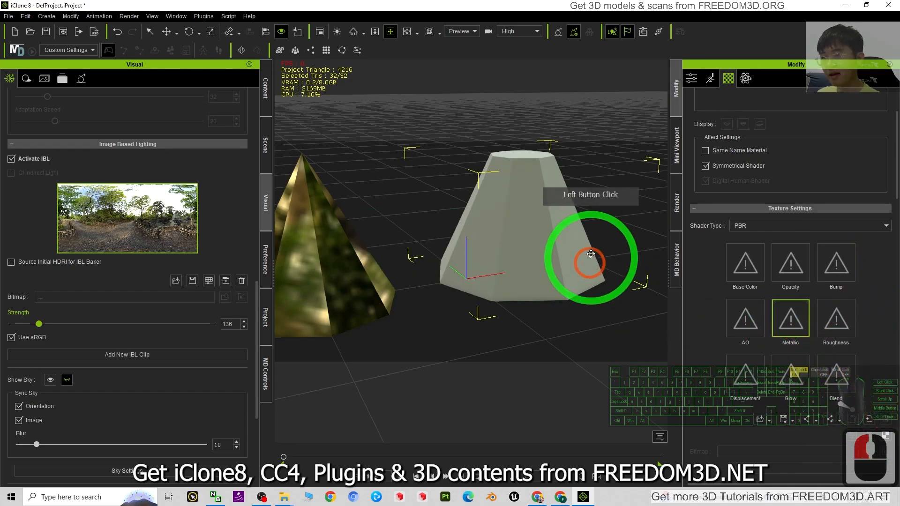
Examine the untextured truncated cone, restore the window to a smaller size and switch to the gold texture folder in File Explorer
scroll(497, 233, "down", 3)
key("x")
left_click_drag(573, 228, 564, 206)
key("c")
left_click_drag(455, 6, 543, 19)
left_click(508, 105)
left_click(191, 361)
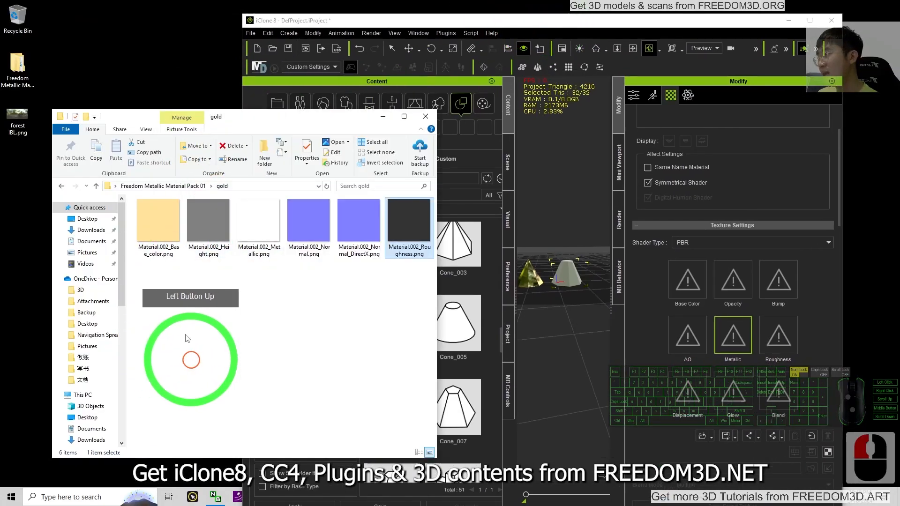
Open the silver folder of Freedom Metallic Material Pack 01 and apply Material.002_Base_color.png as the truncated cone's base color
left_click(164, 186)
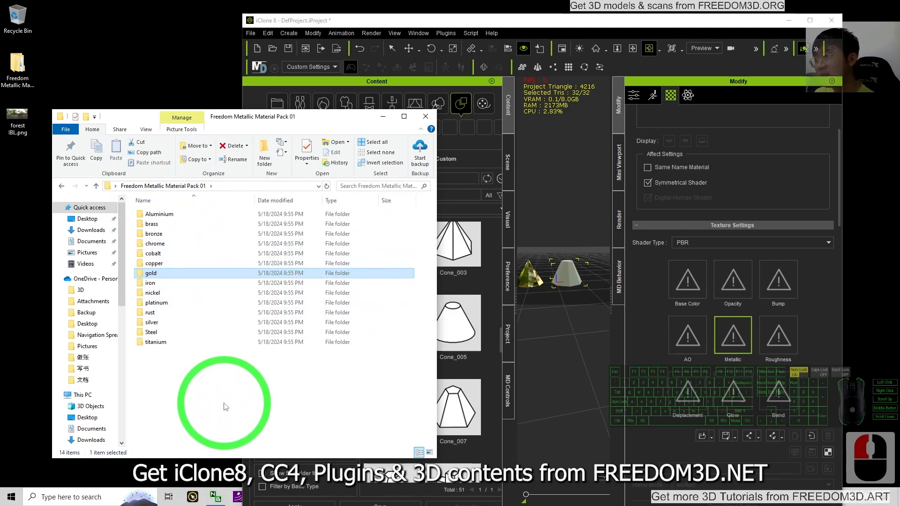
double_click(157, 324)
left_click(162, 232)
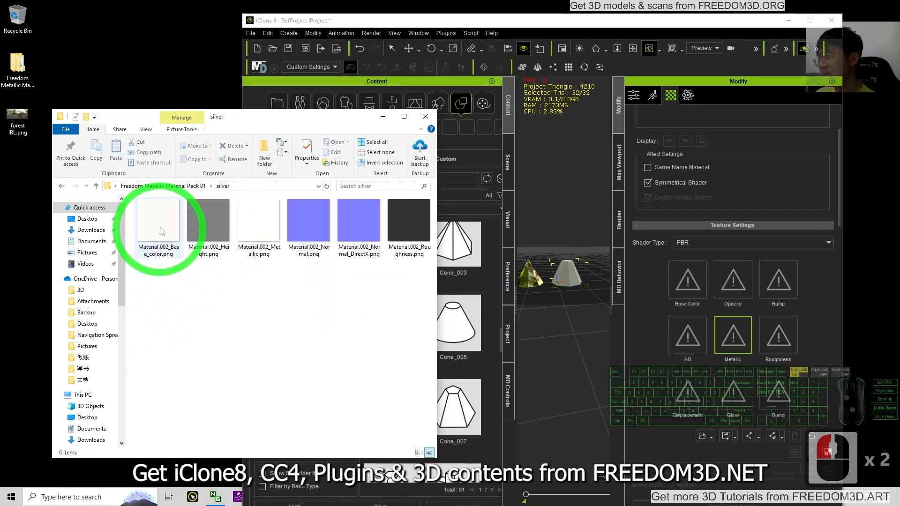
left_click_drag(158, 230, 689, 278)
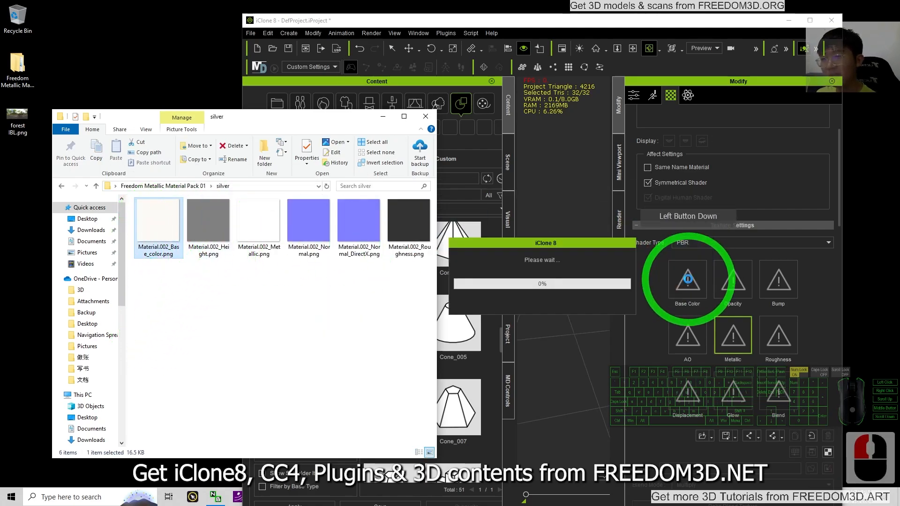
Apply Material.002_Roughness.png and Material.002_Metallic.png from the silver folder to the truncated cone's roughness and metallic channels
left_click(810, 21)
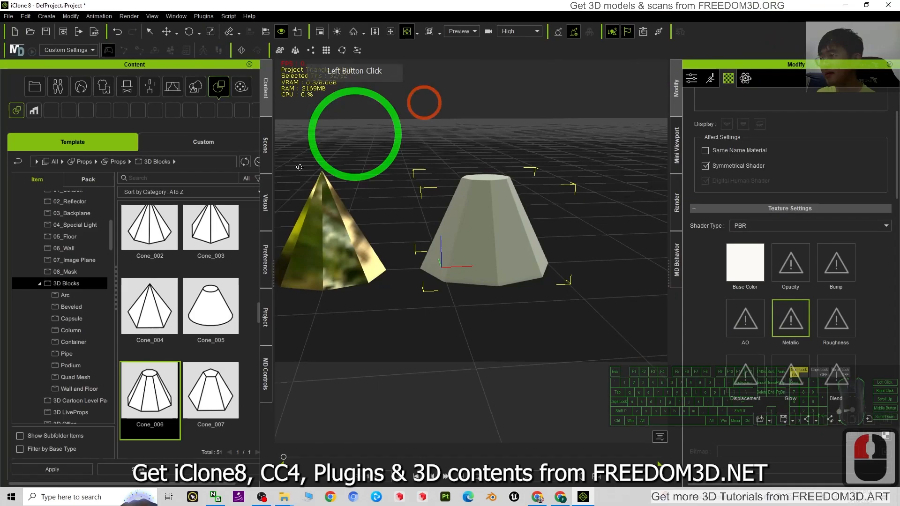
scroll(487, 230, "up", 5)
left_click_drag(530, 223, 523, 233)
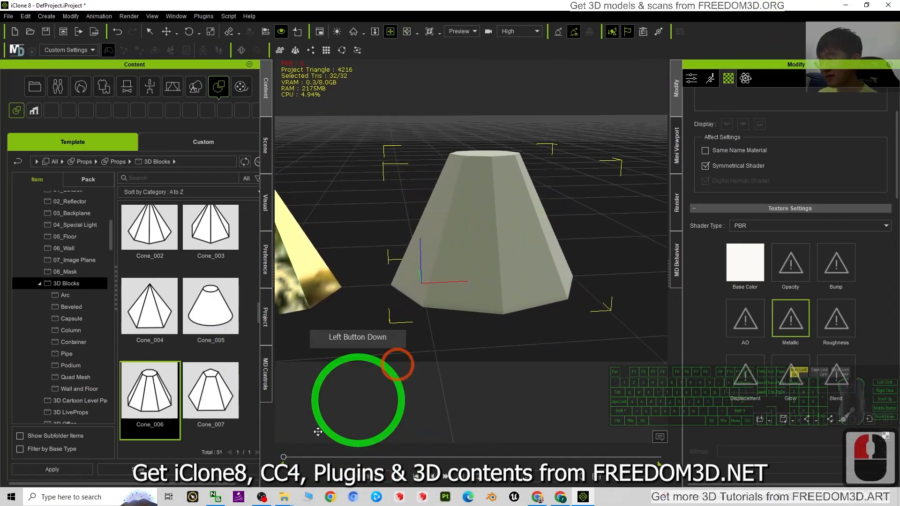
left_click(284, 501)
left_click(315, 443)
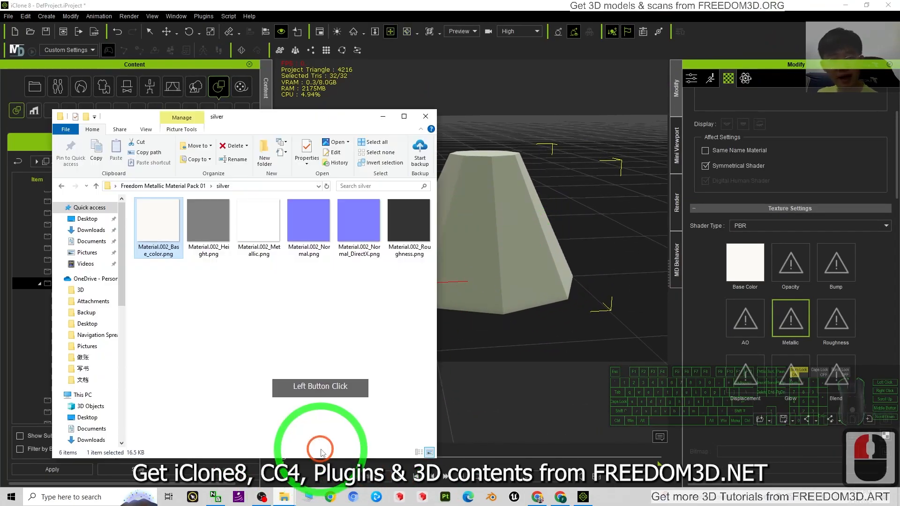
left_click(182, 224)
left_click_drag(403, 231, 843, 317)
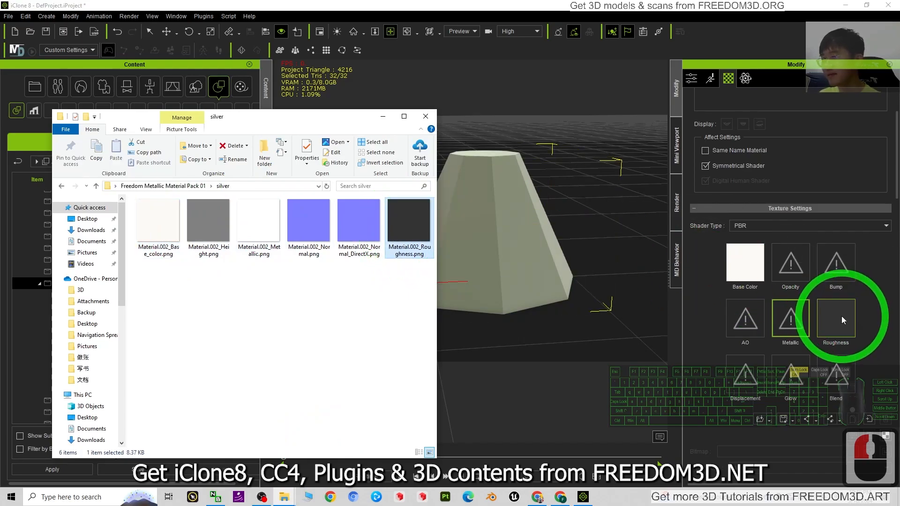
left_click_drag(279, 226, 296, 226)
left_click_drag(823, 317, 790, 323)
left_click(463, 254)
scroll(464, 254, "down", 8)
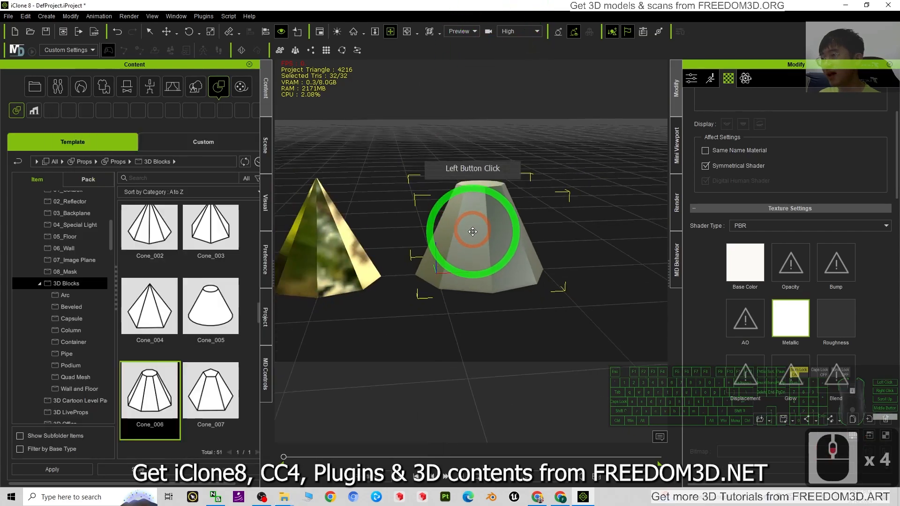
Lower the brightness of the truncated cone's roughness texture to -18 with Adjust Color and inspect the reflections
double_click(843, 324)
right_click(839, 318)
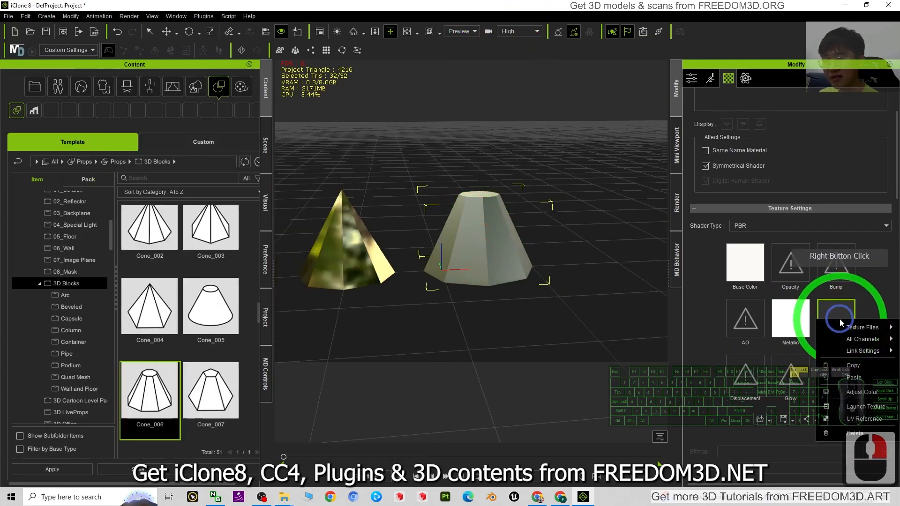
left_click(864, 389)
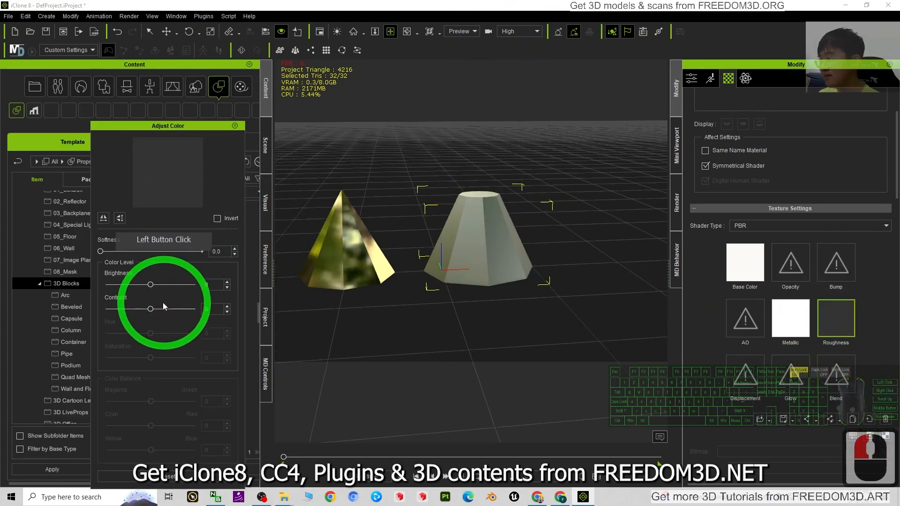
mouse_move(150, 285)
left_mouse_down()
mouse_move(116, 286)
mouse_move(152, 284)
mouse_move(143, 288)
left_mouse_up()
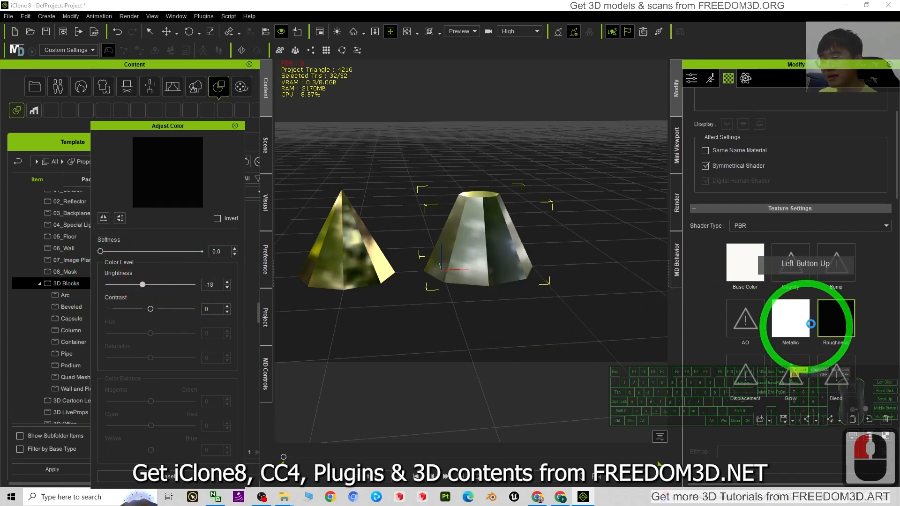
left_click(837, 330)
scroll(471, 236, "up", 9)
key("x")
left_click_drag(472, 236, 579, 282)
key("c")
mouse_move(144, 286)
left_mouse_down()
mouse_move(116, 284)
mouse_move(145, 287)
left_mouse_up()
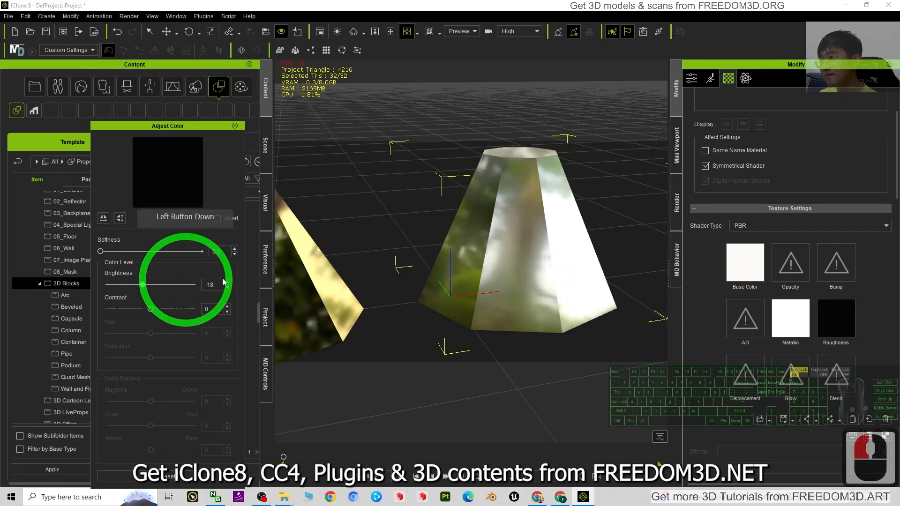
Duplicate the silver truncated cone and place the copy beside it along the X axis
scroll(487, 261, "down", 5)
key("c")
left_click_drag(532, 261, 437, 267)
double_click(439, 267)
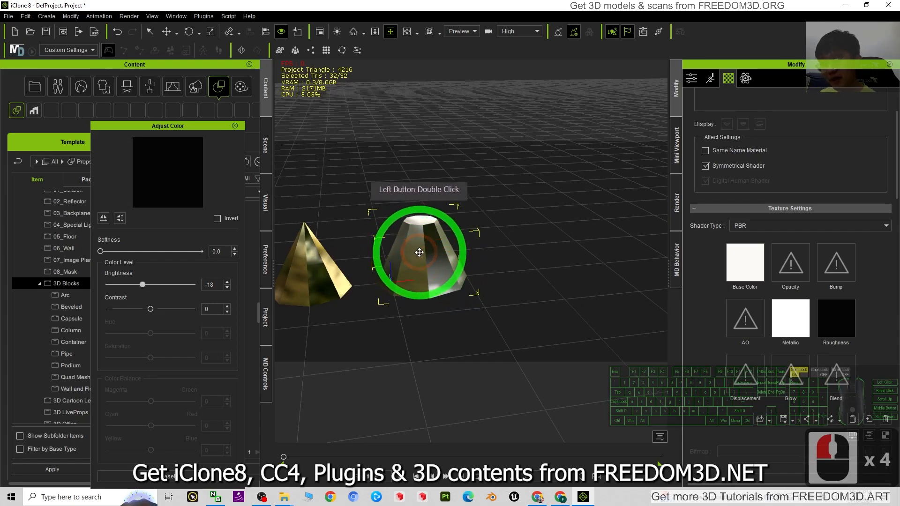
key("w")
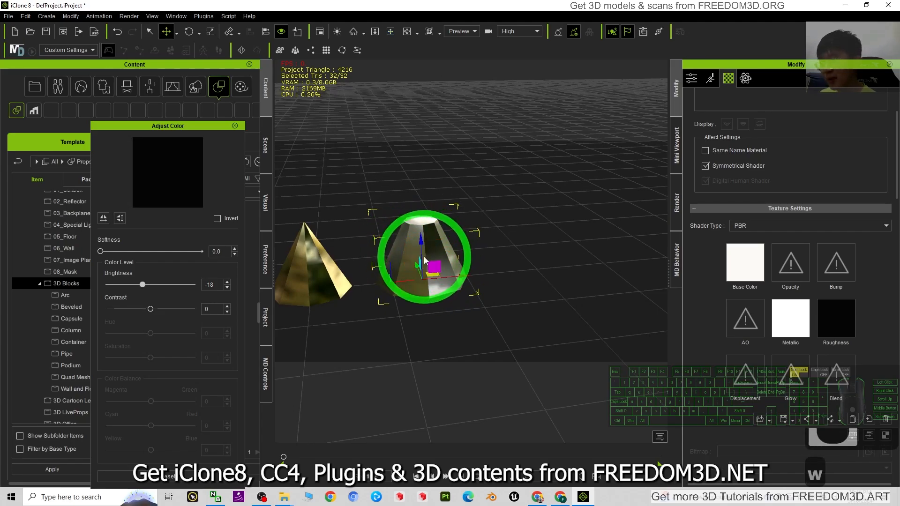
left_click_drag(425, 259, 568, 270, "ctrl")
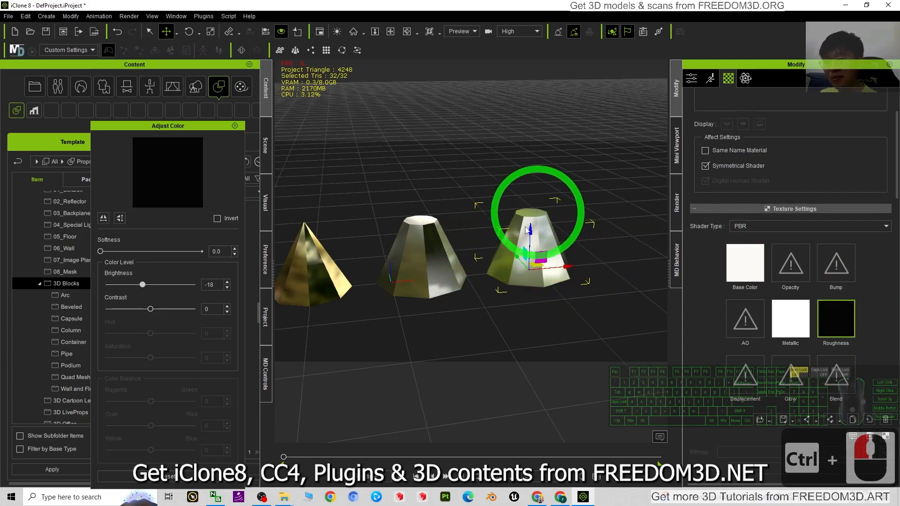
Close the color adjustment, shrink the iClone window and open the copper folder of Freedom Metallic Material Pack 01 in File Explorer
left_click(235, 127)
left_click_drag(422, 5, 494, 35)
left_click(160, 211)
left_click(161, 187)
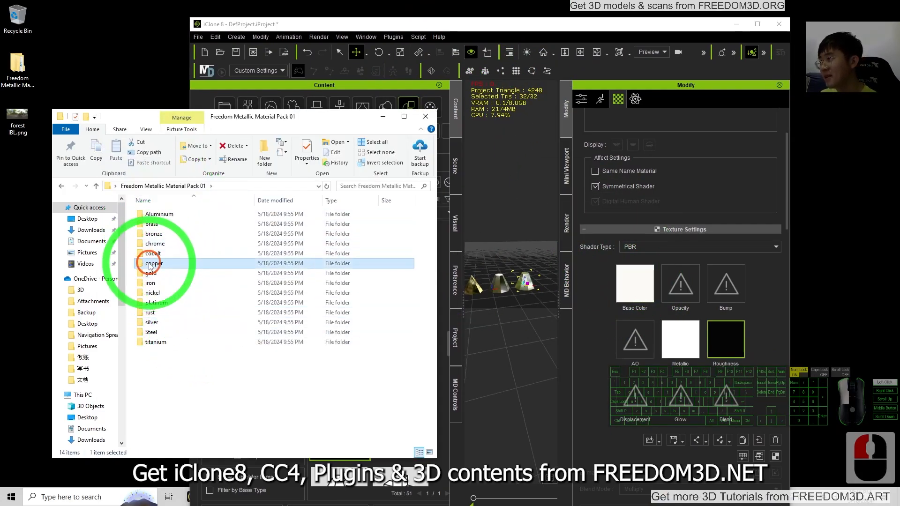
double_click(153, 263)
Apply the copper Material.002_Base_color.png as the duplicated cone's base color and compare the cones
left_click_drag(164, 225, 635, 286)
left_click(756, 27)
scroll(583, 243, "up", 3)
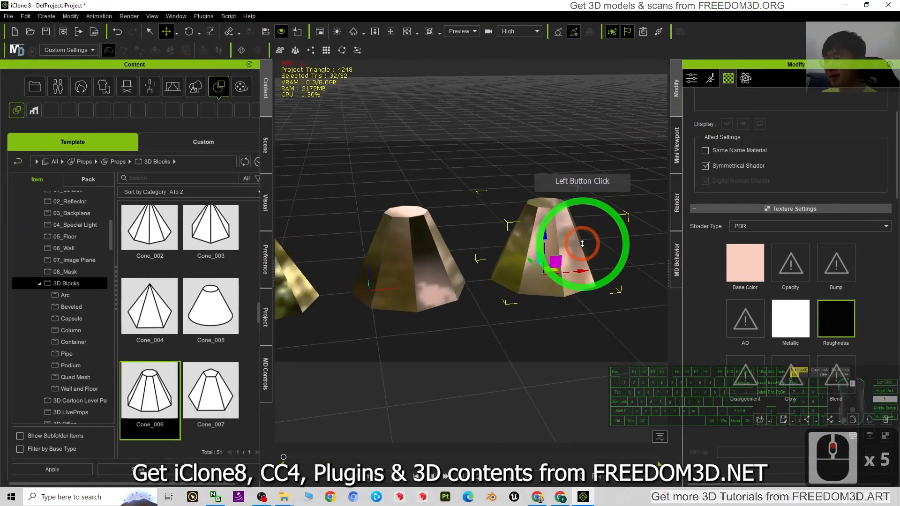
scroll(582, 244, "down", 7)
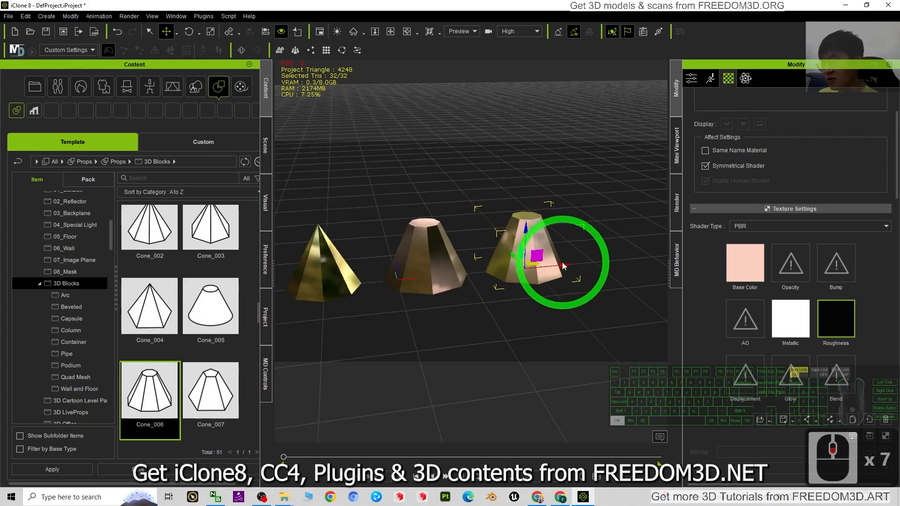
Undo the copper base color change and delete the duplicated cone
key("ctrl+z")
left_click(537, 239)
double_click(537, 238)
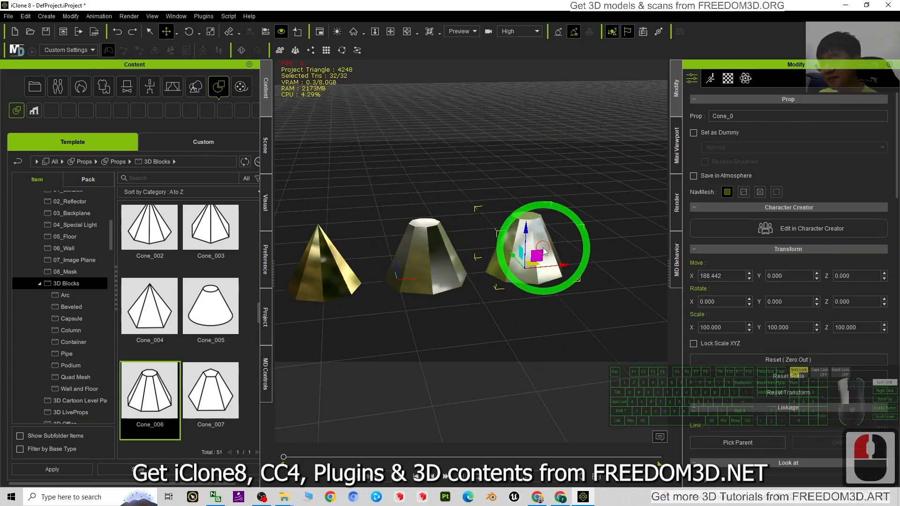
key("Delete")
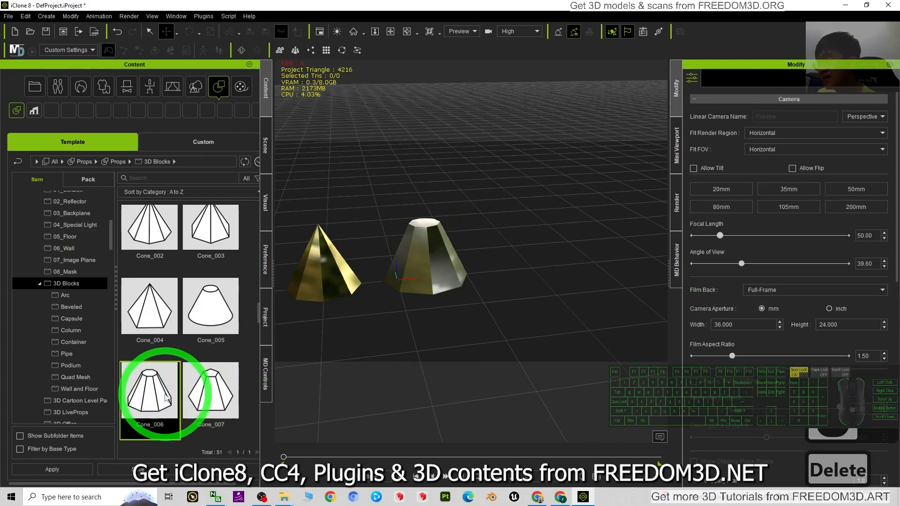
Place a new Cone_006 block beside the silver cone at X 200 and show its material settings
left_click_drag(157, 399, 527, 280)
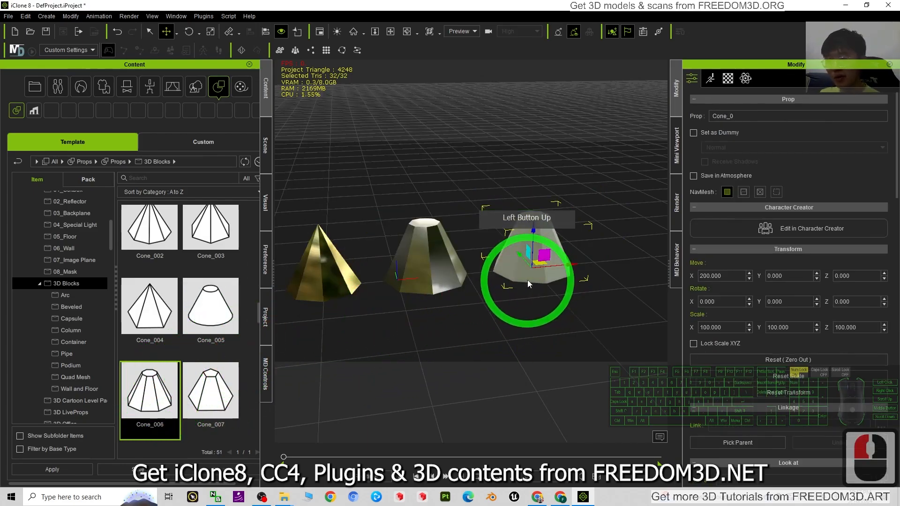
left_click(740, 65)
left_click(729, 79)
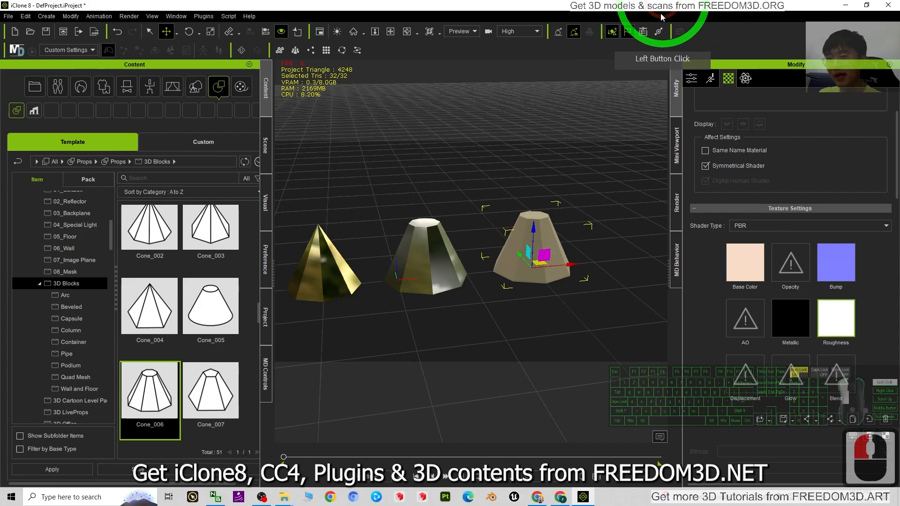
Apply the copper folder's Base_color, Metallic and Roughness images to the matching channels of the new cone
left_click_drag(662, 5, 608, 44)
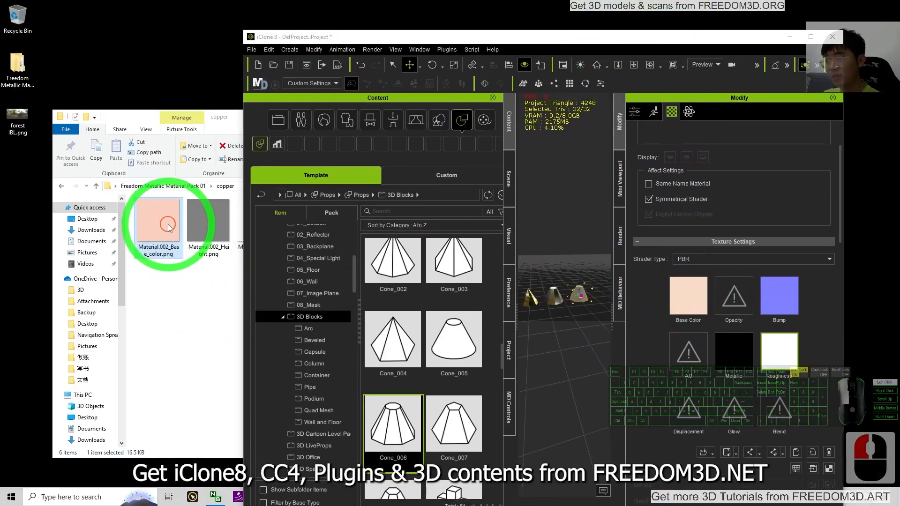
left_click_drag(161, 213, 685, 296)
left_click(221, 220)
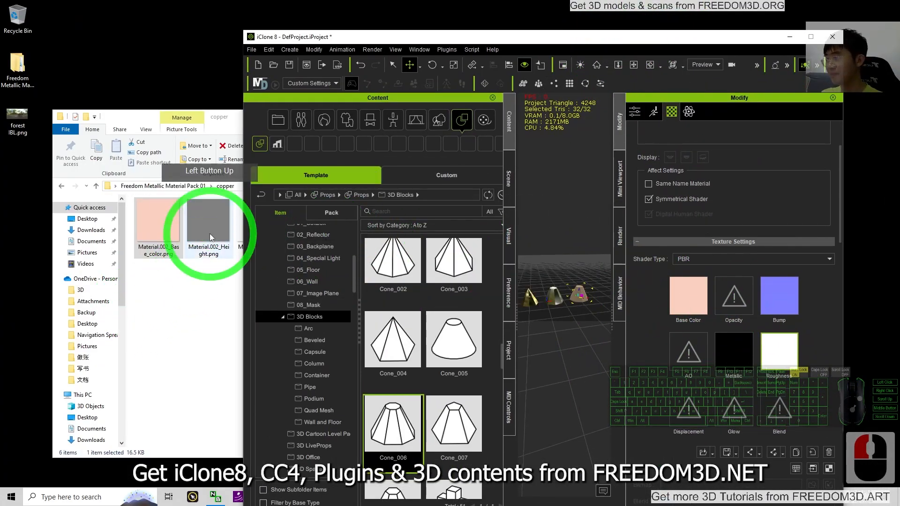
left_click_drag(265, 234, 733, 350)
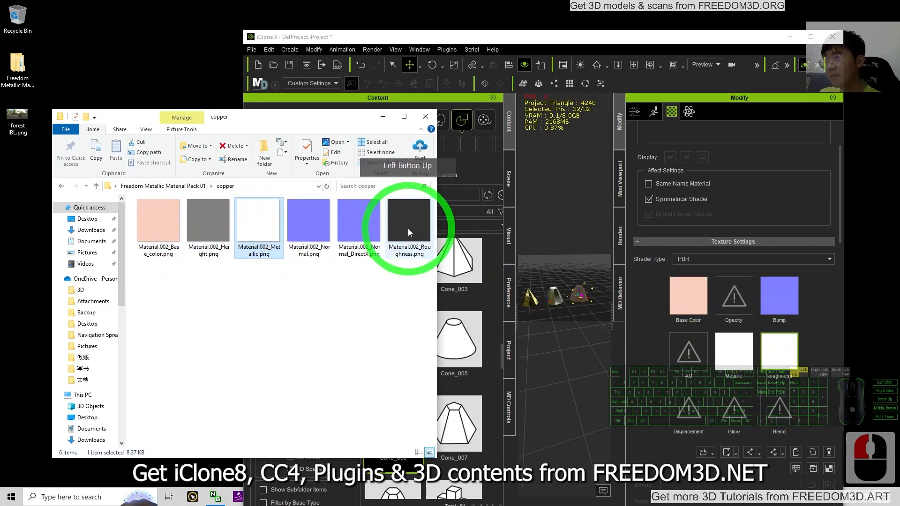
left_click_drag(408, 220, 788, 355)
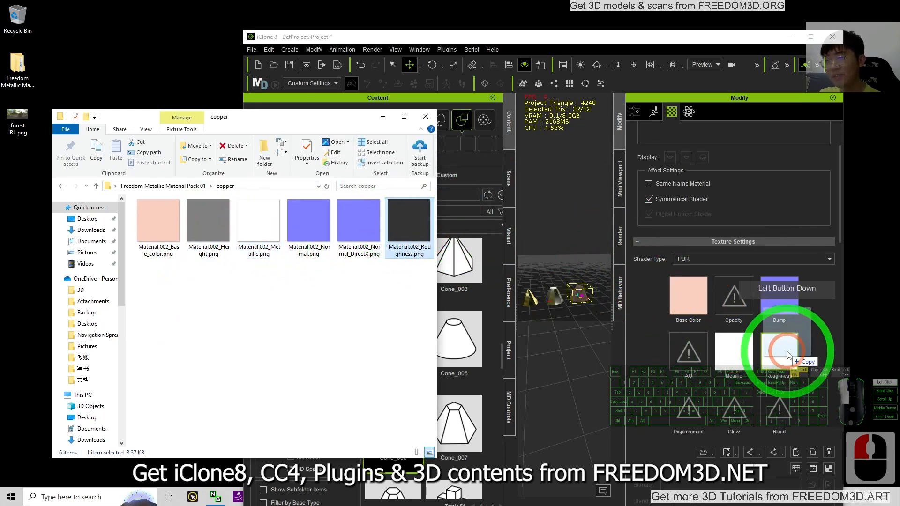
left_click(811, 37)
Lower the brightness of the new cone's roughness texture to about -95 with Adjust Color and inspect the reflections
left_click(818, 317)
right_click(839, 312)
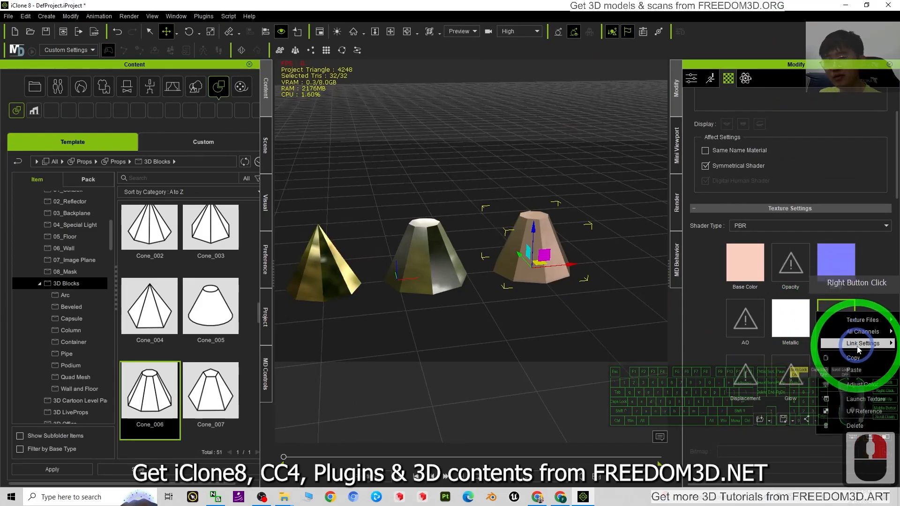
left_click(862, 385)
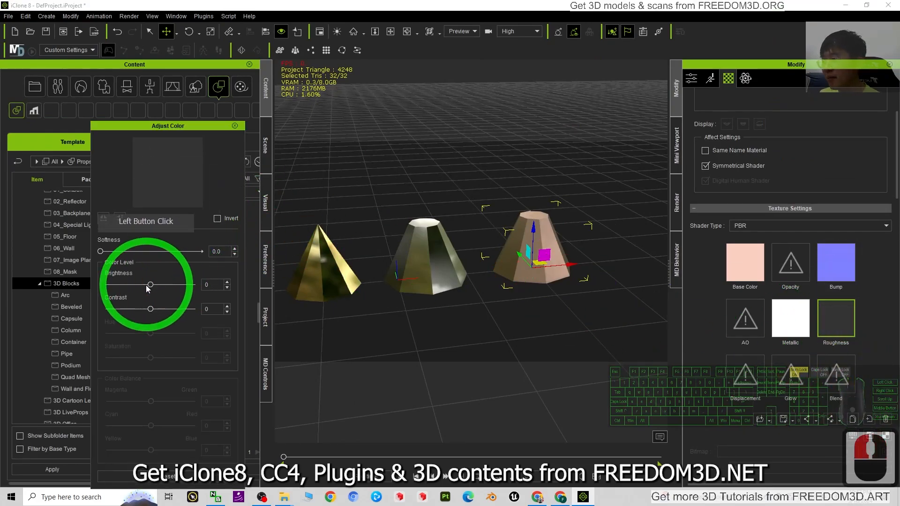
left_click_drag(150, 285, 109, 285)
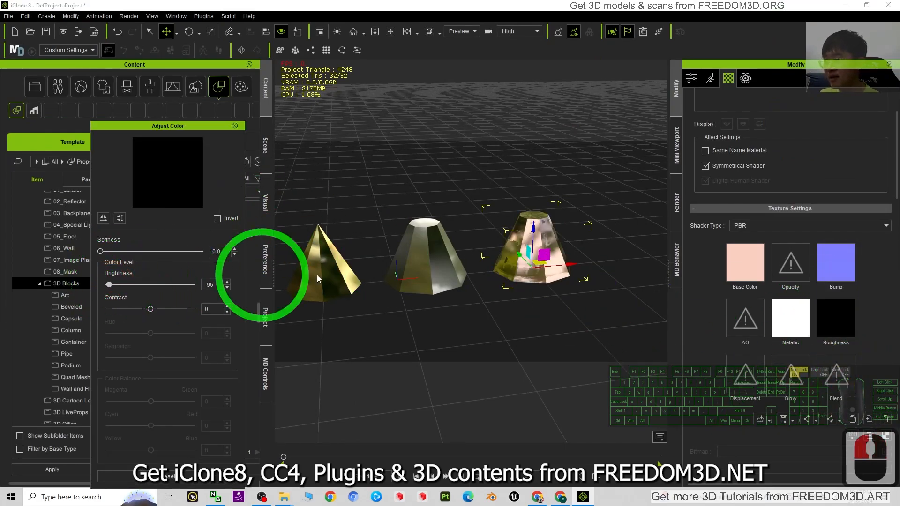
scroll(595, 230, "up", 7)
key("x")
left_click_drag(602, 230, 754, 290)
key("c")
Replace the new cone's bump texture with Material.002_Normal.png from the copper folder, using the Normal input type
left_click(835, 258)
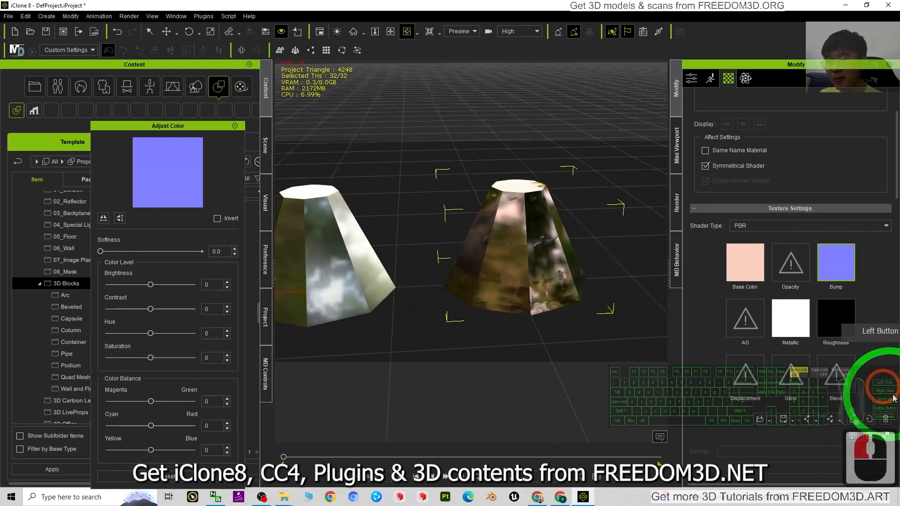
left_click(886, 418)
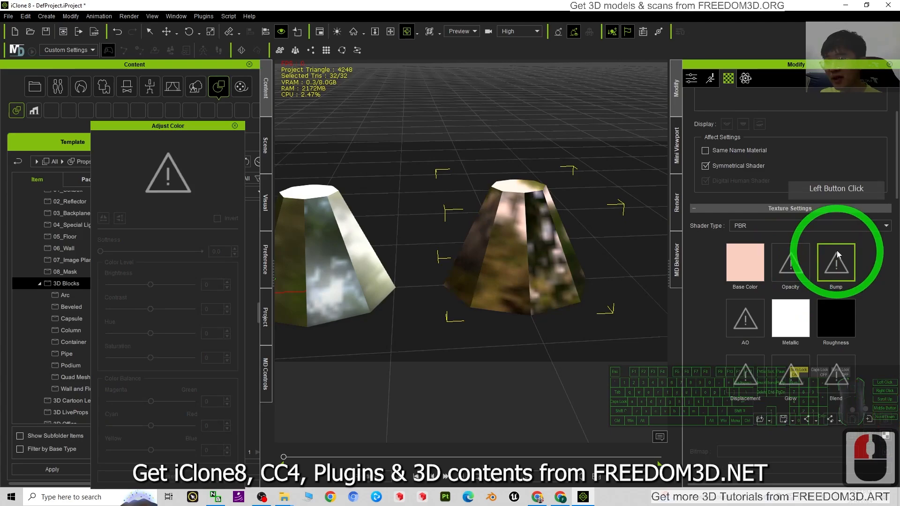
left_click_drag(599, 6, 618, 38)
left_click(288, 305)
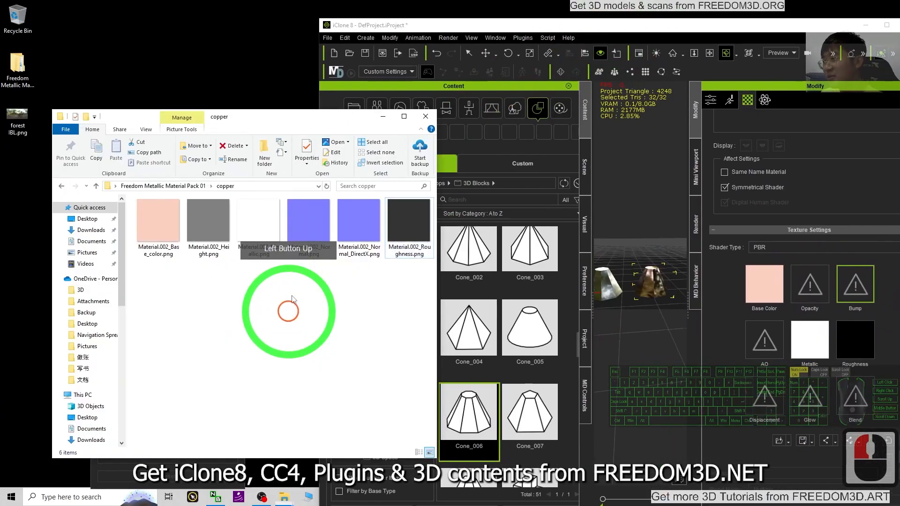
left_click(300, 224)
left_click_drag(313, 229, 855, 279)
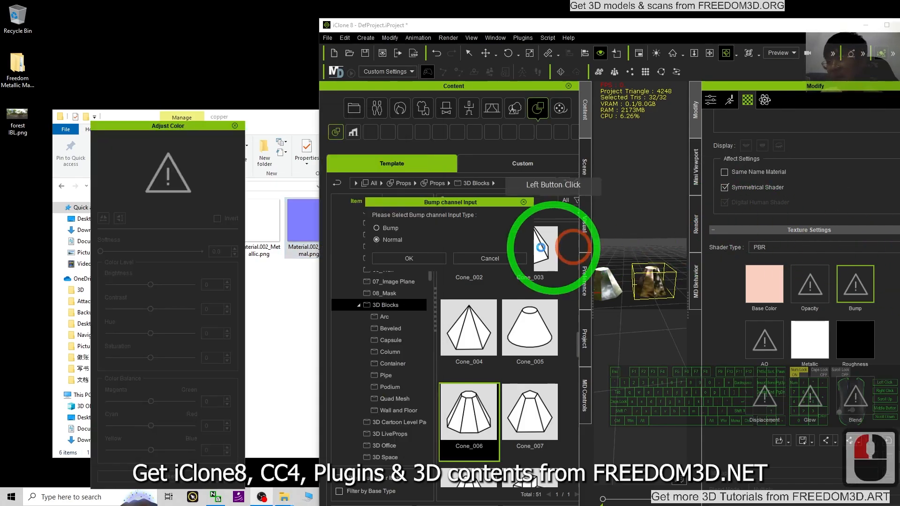
left_click(378, 240)
left_click(408, 258)
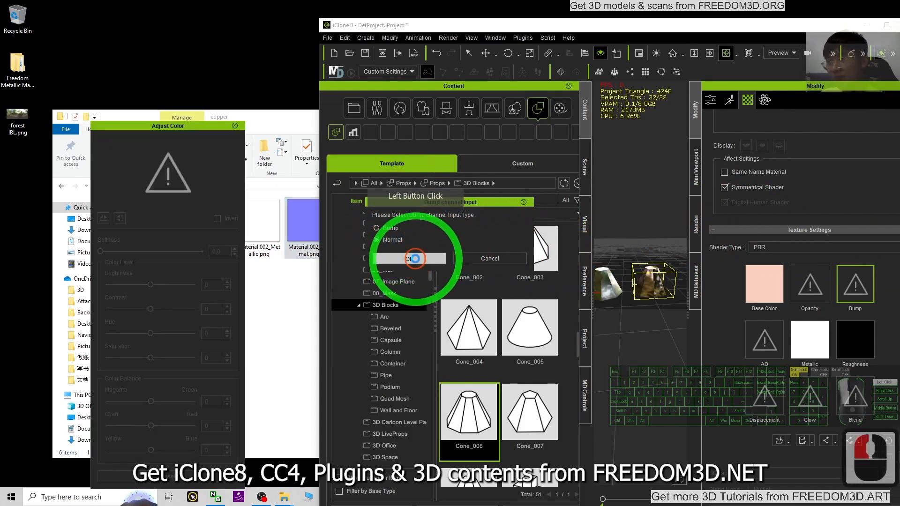
Compare the gold, silver and copper cones from different distances and angles, and close the color adjustment
scroll(546, 258, "up", 5)
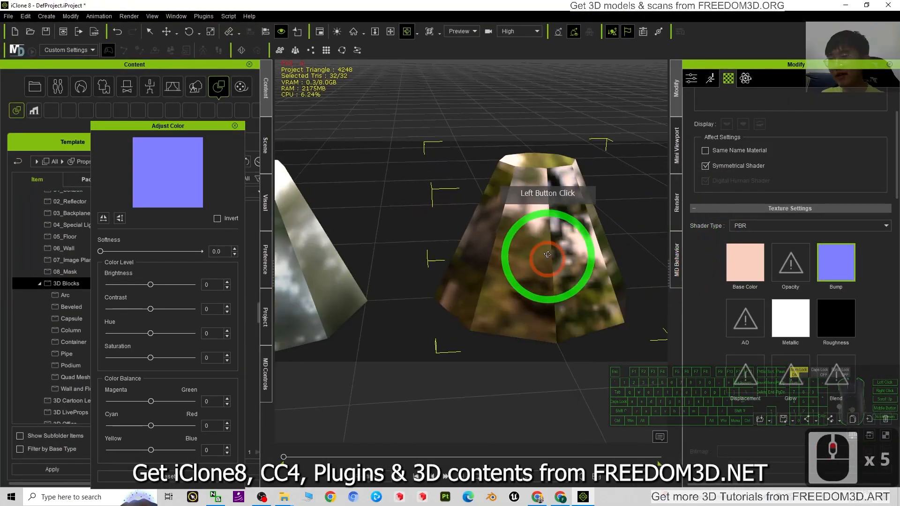
scroll(537, 251, "down", 7)
scroll(527, 245, "up", 5)
scroll(493, 263, "down", 3)
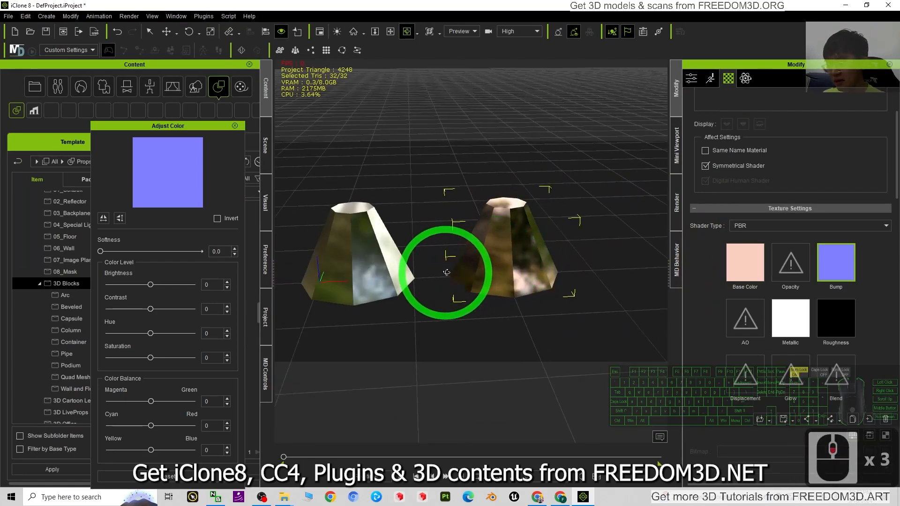
left_click_drag(447, 273, 516, 261)
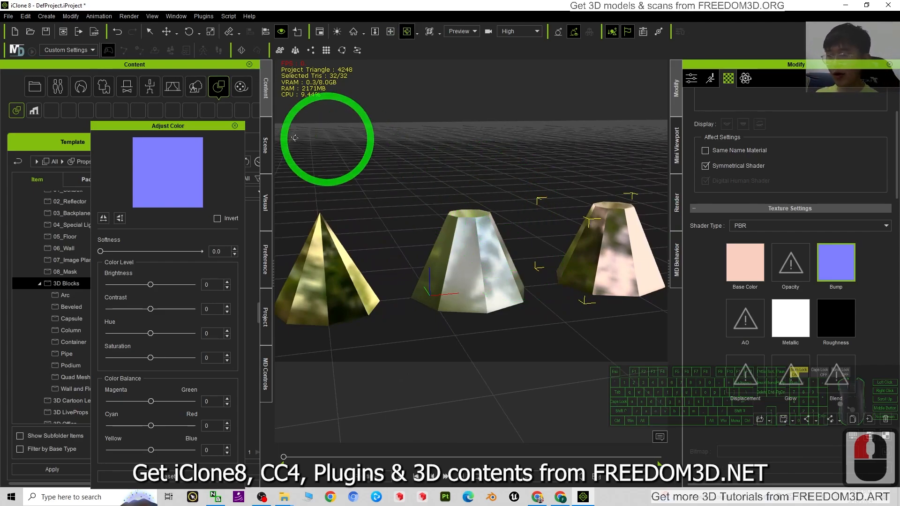
left_click(235, 126)
scroll(580, 230, "down", 4)
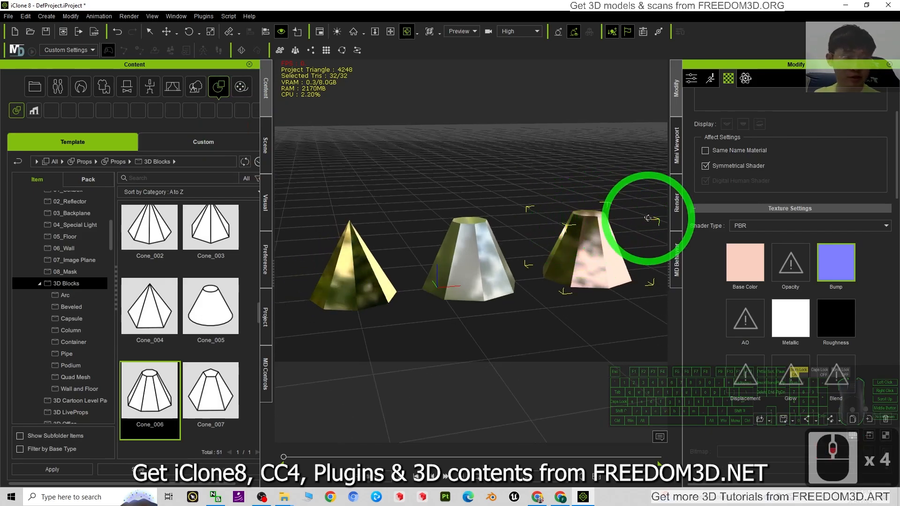
Narrow the content library area so that the viewport with the three metallic cones becomes wider
left_click_drag(605, 248, 768, 5)
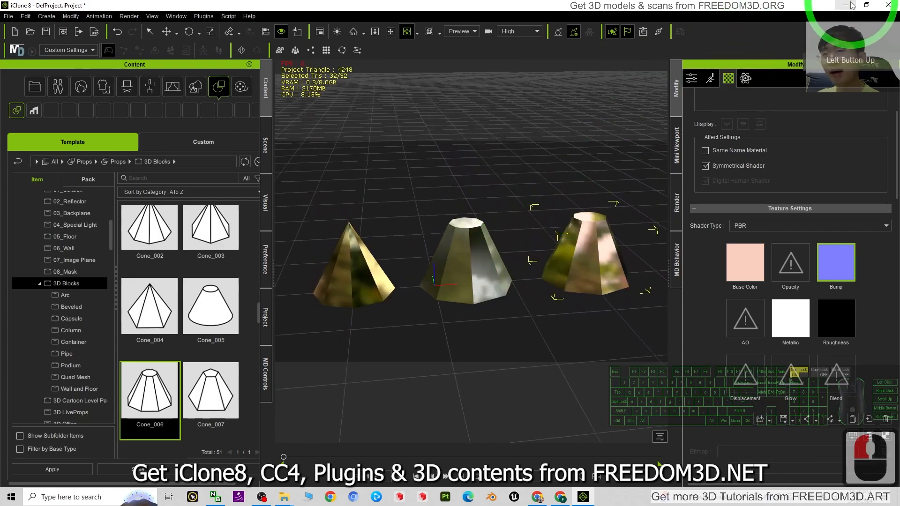
scroll(525, 233, "up", 6)
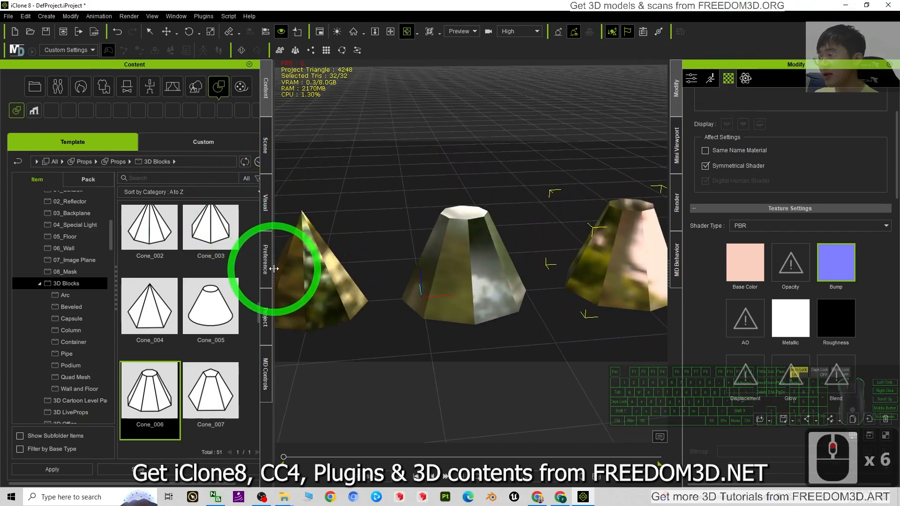
left_click_drag(274, 269, 155, 268)
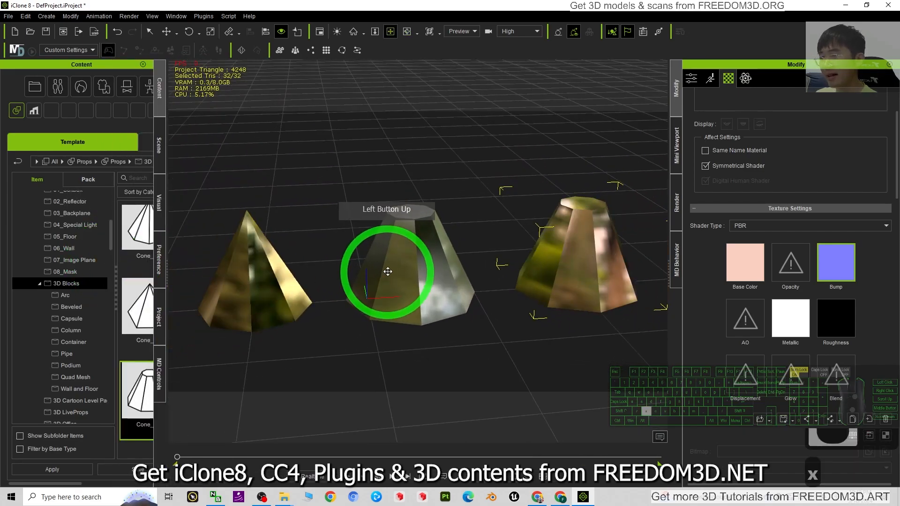
Examine the forest reflections on the gold, silver and copper cones from low, high and side angles
left_click_drag(388, 272, 465, 216)
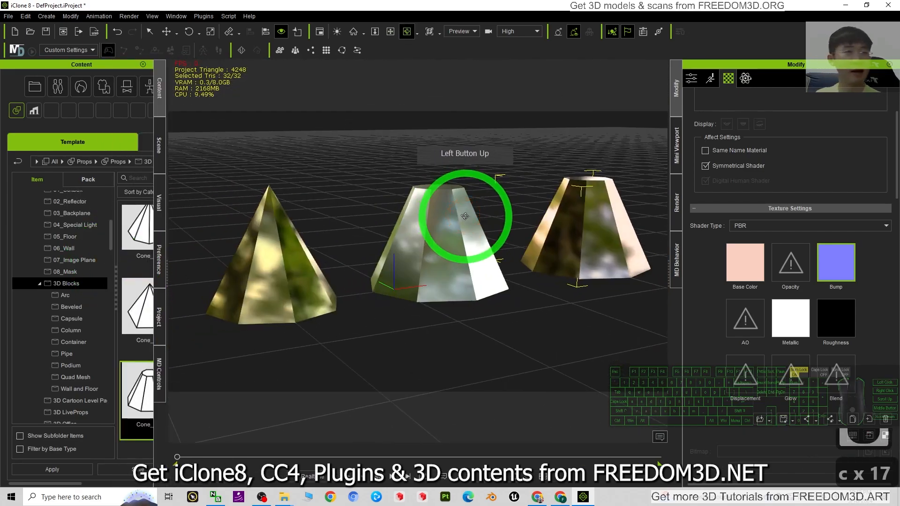
left_click_drag(542, 192, 517, 219)
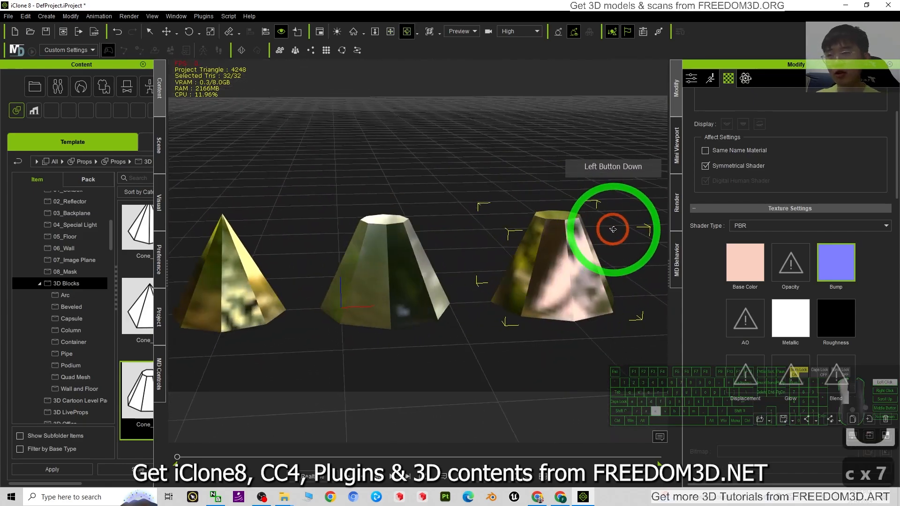
left_click_drag(613, 229, 511, 211)
key("x")
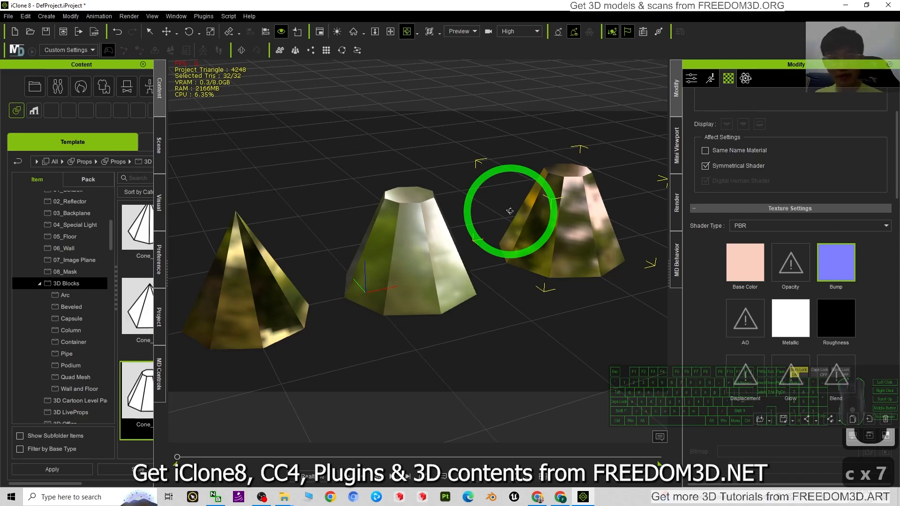
left_click_drag(510, 211, 558, 279)
key("x")
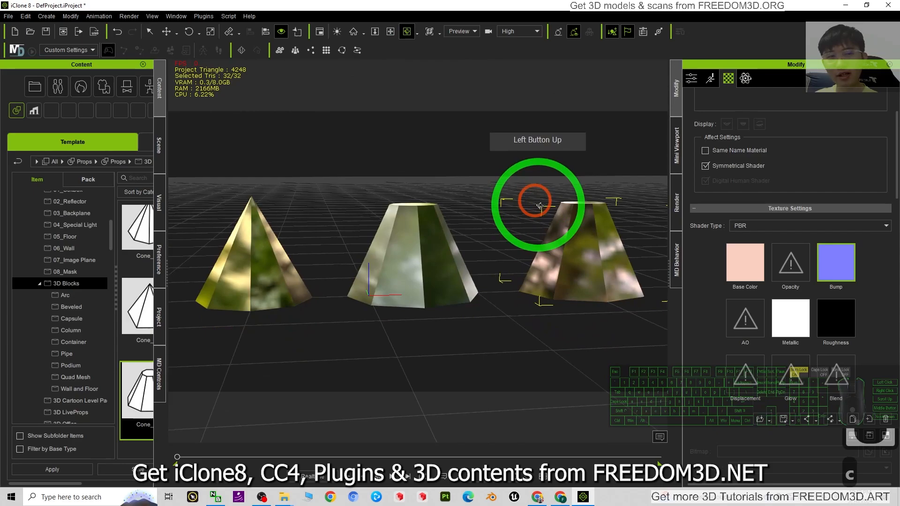
left_click_drag(541, 240, 484, 278)
key("c")
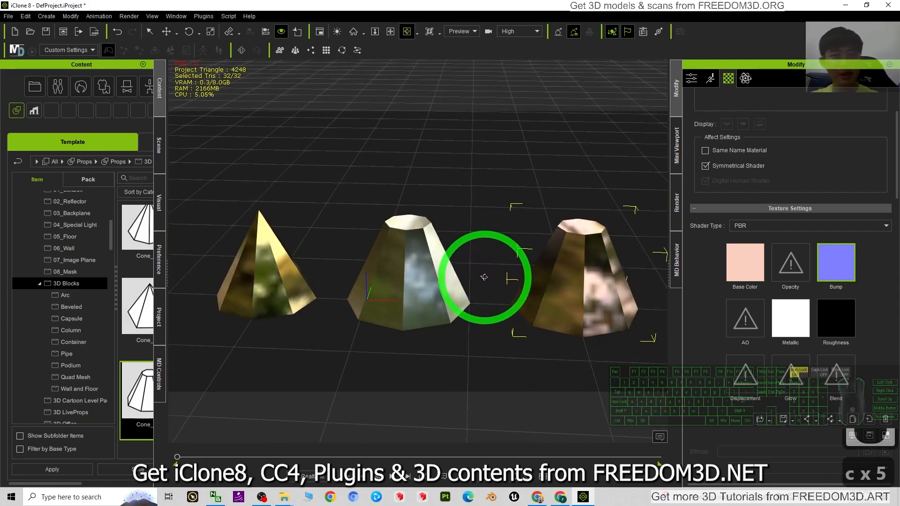
left_click_drag(458, 314, 498, 281)
key("c")
key("c")
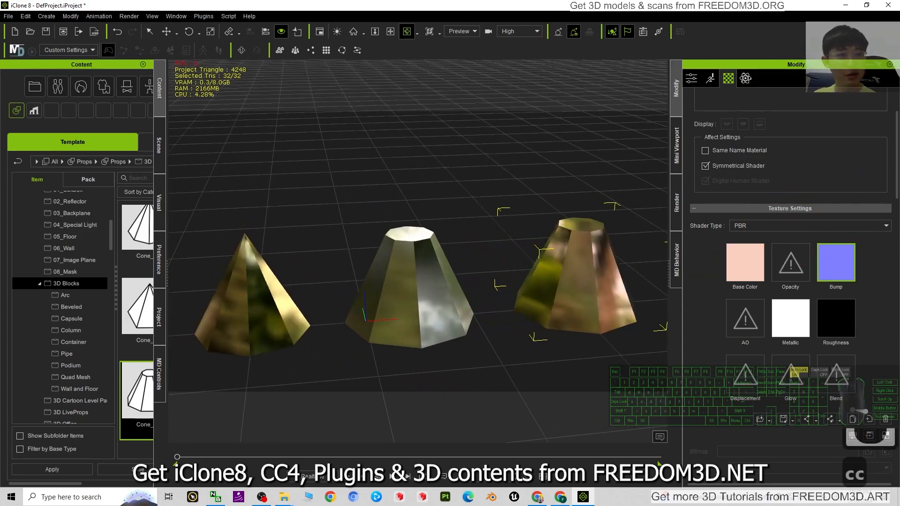